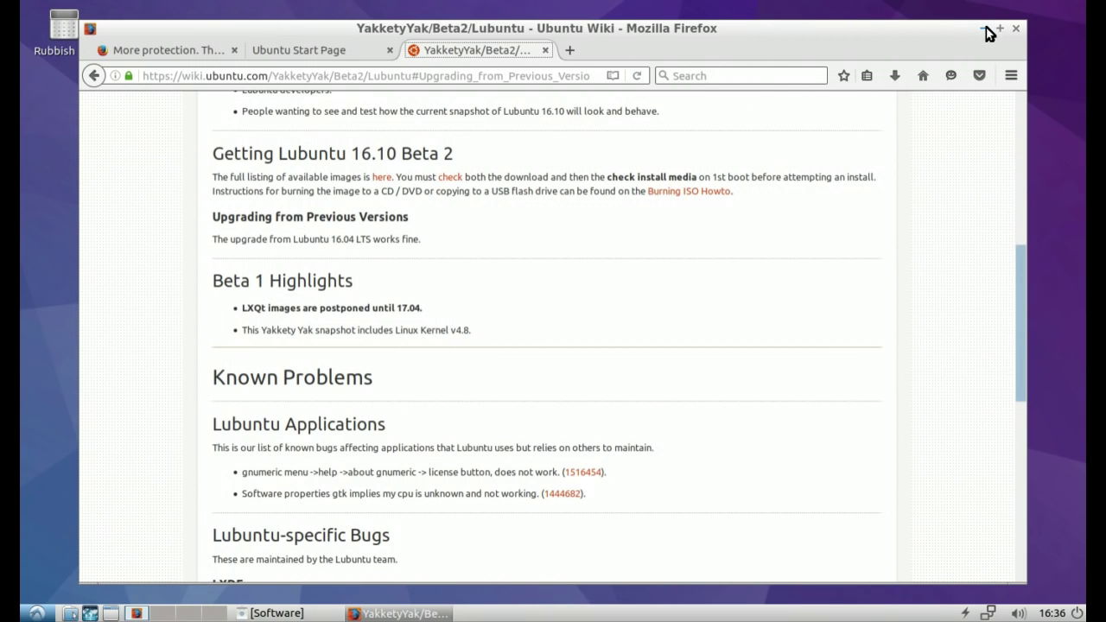
Step: Scroll the wiki page to the top, then down to the Lubuntu-specific bugs section
drag(1021, 277, 999, 112)
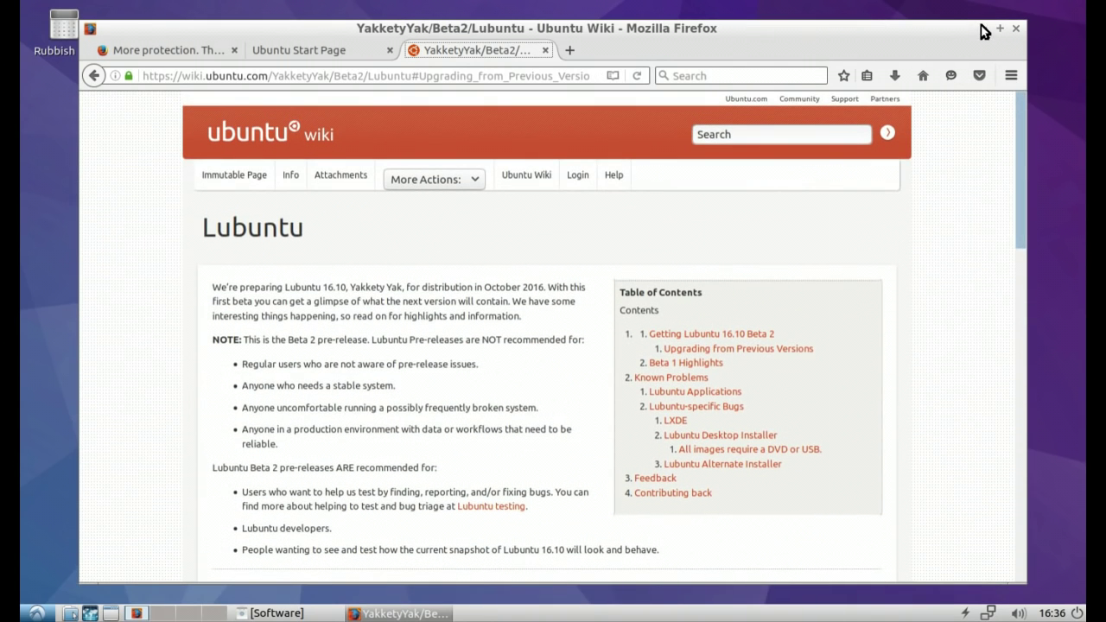
drag(1022, 115, 1017, 402)
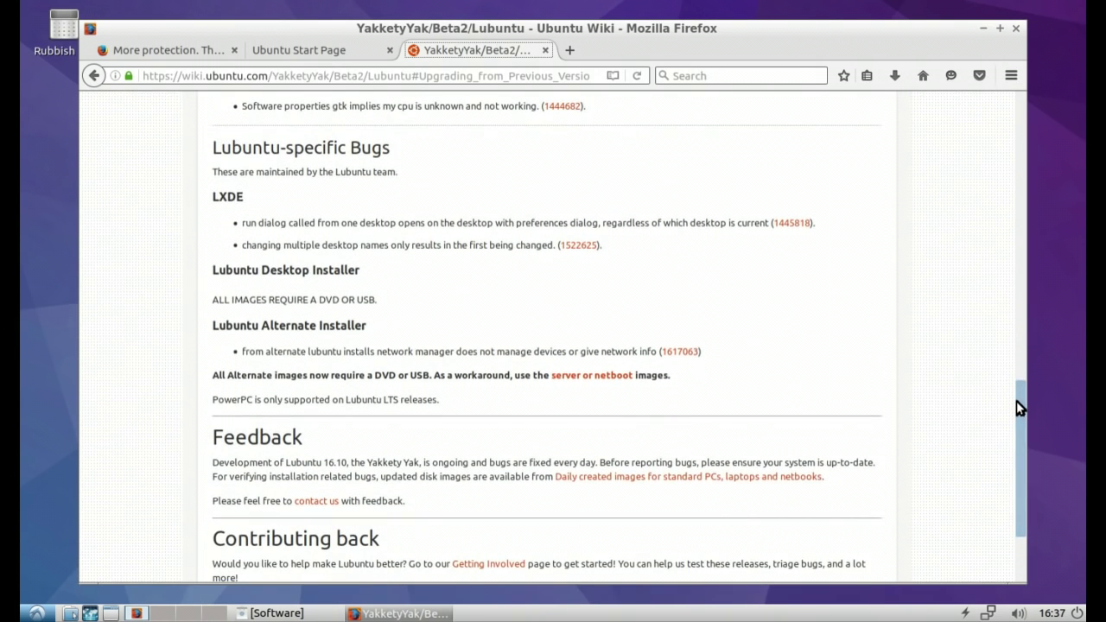
Step: Minimize Firefox and launch galculator from Menu > Accessories, moving it top-left
click(982, 29)
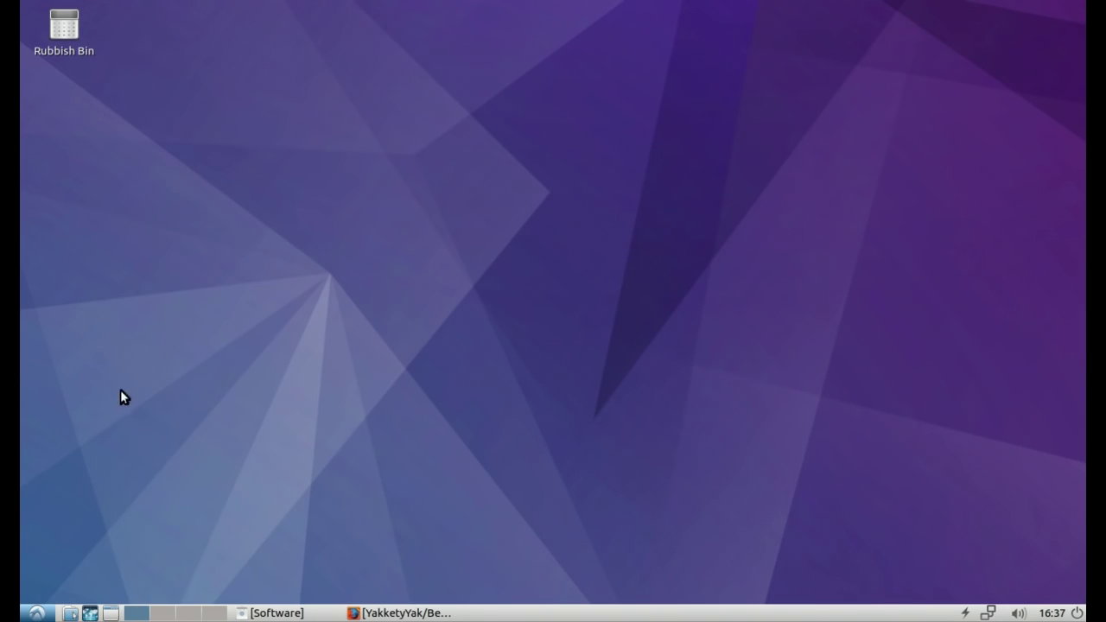
click(37, 613)
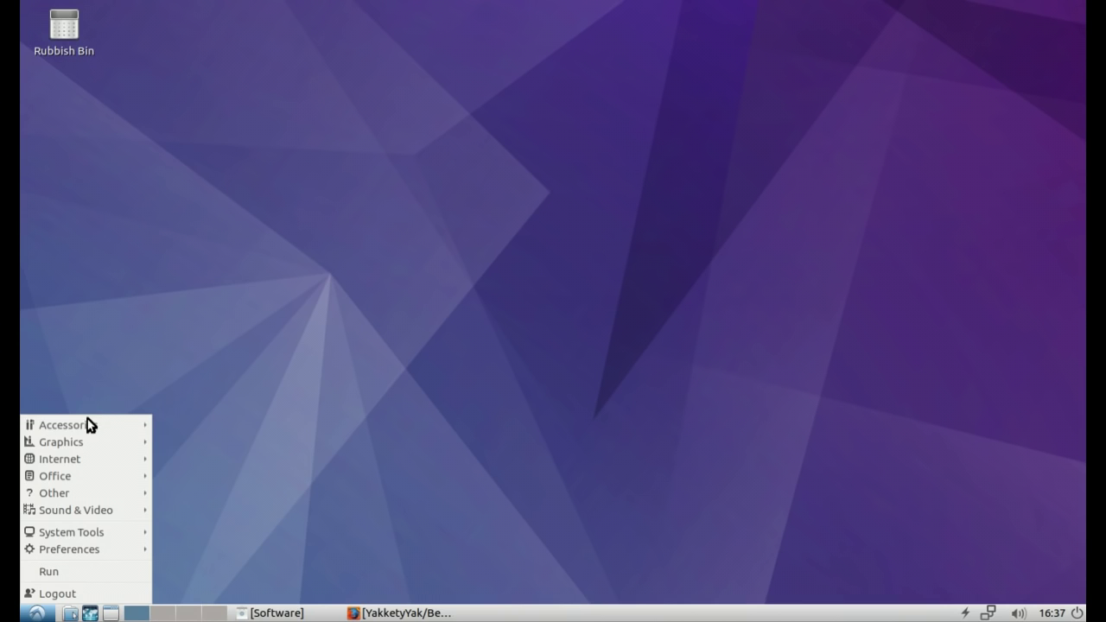
mouse_move(86, 426)
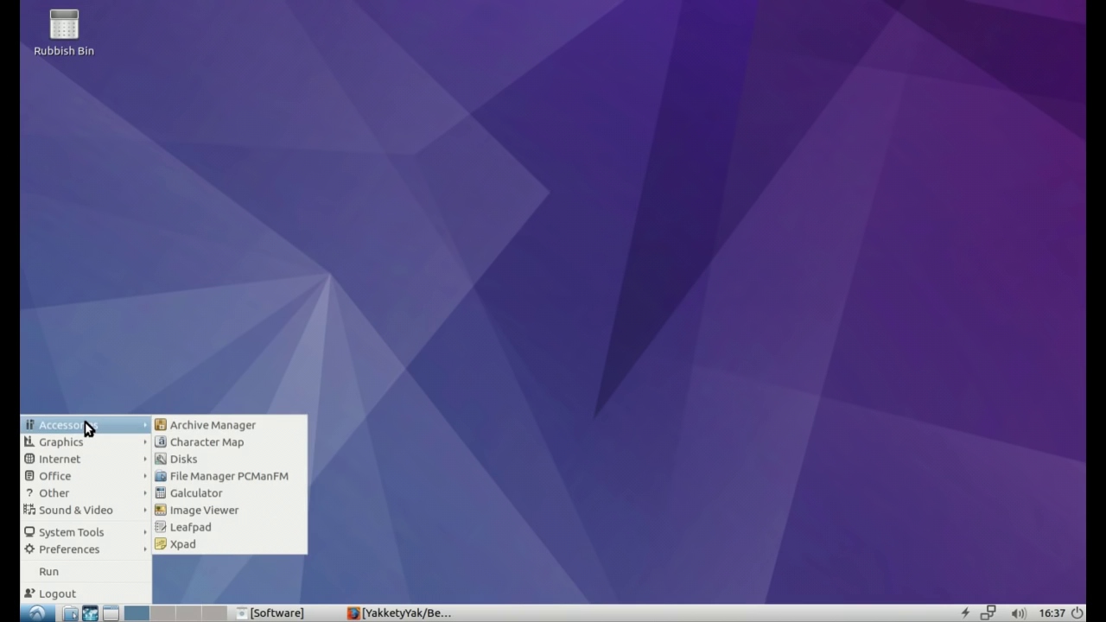
click(254, 492)
drag(519, 190, 215, 61)
Step: View galculator's About information showing version 2.1.4, then dismiss it
click(301, 76)
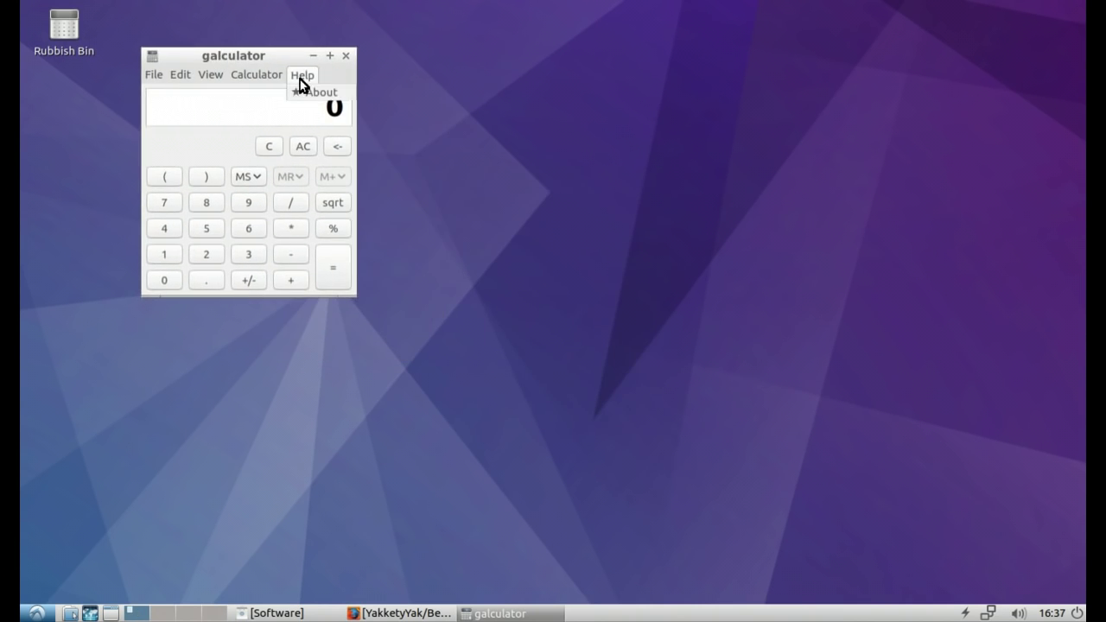
click(307, 93)
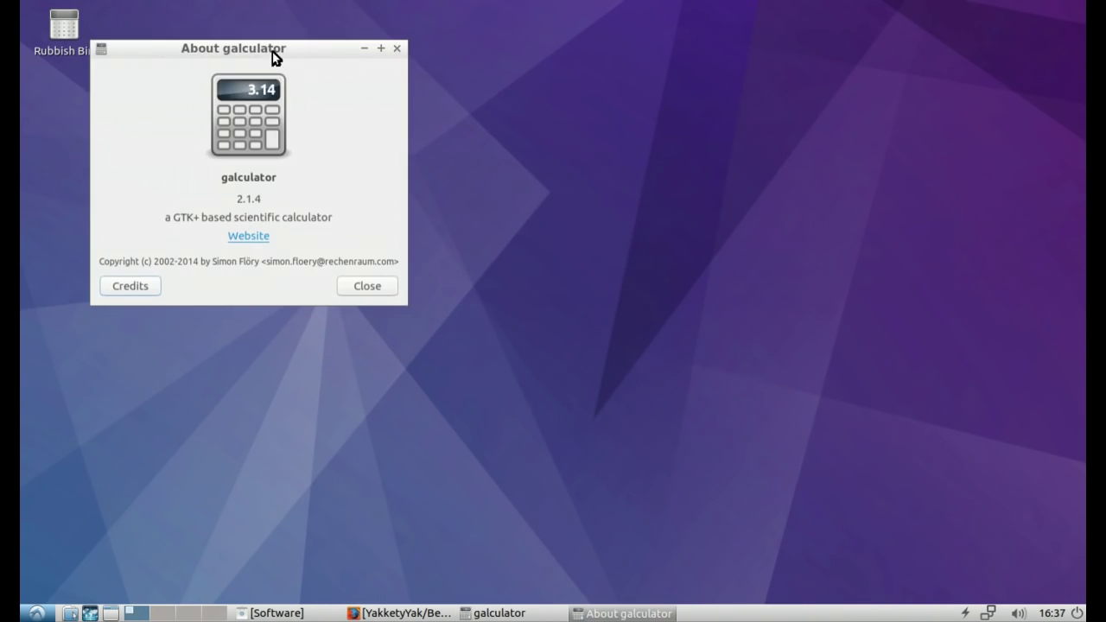
drag(272, 53, 561, 40)
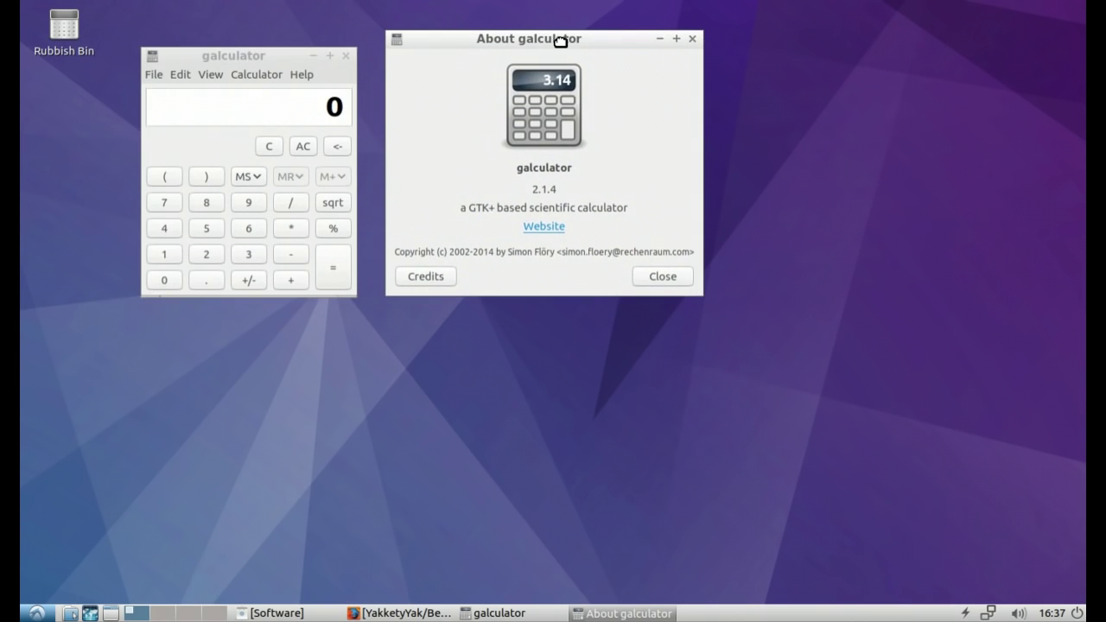
click(656, 276)
Step: Close galculator, then browse the main menu categories from Accessories down to System Tools
click(345, 57)
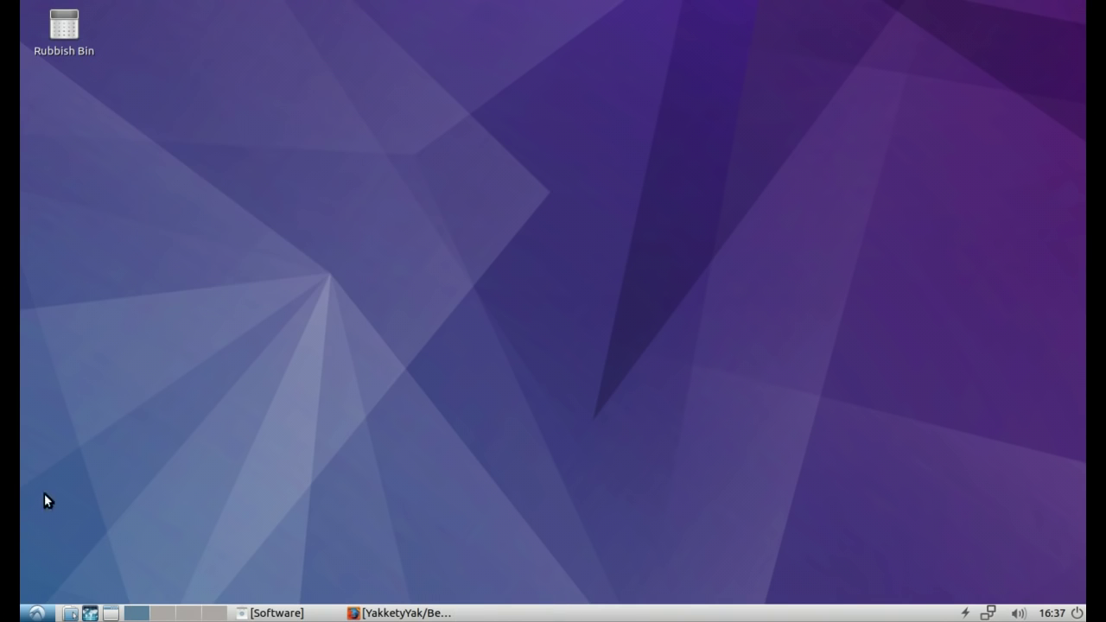
click(38, 612)
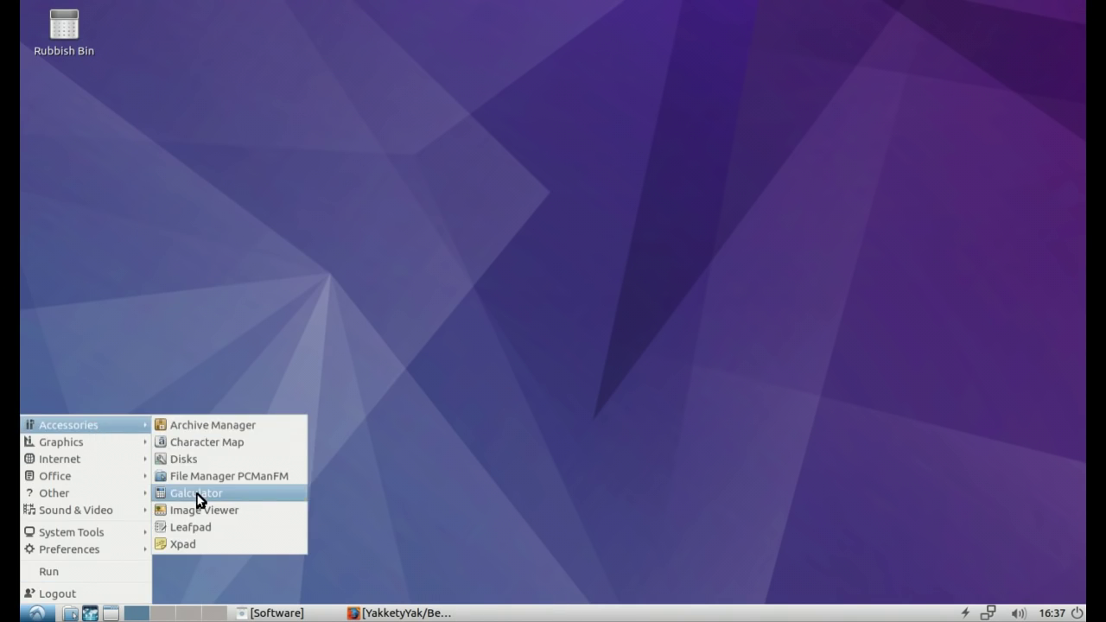
mouse_move(107, 427)
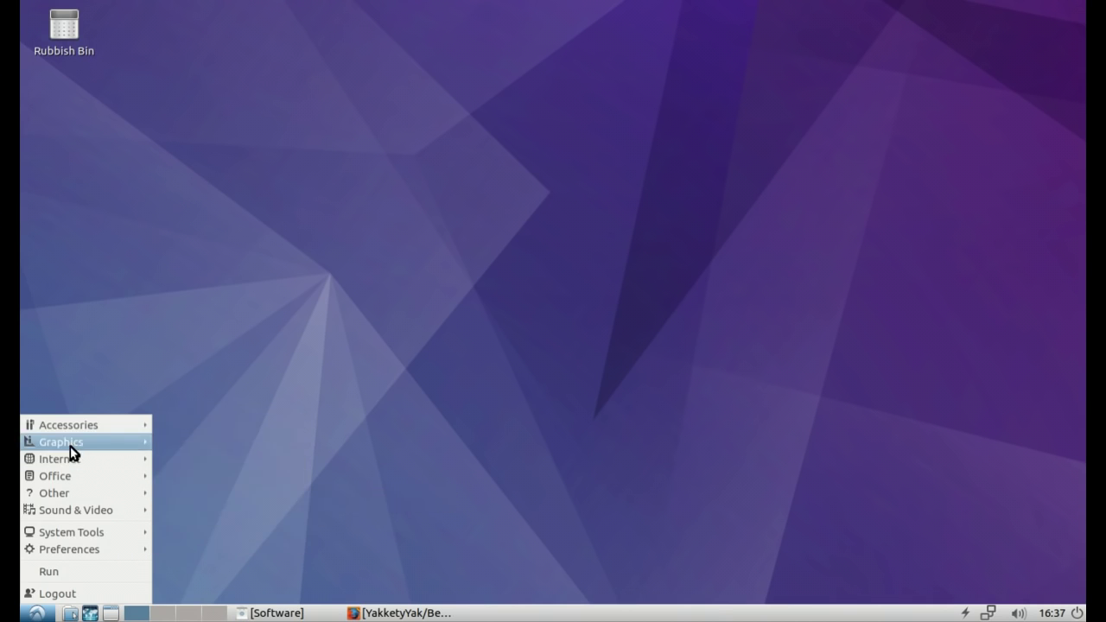
mouse_move(72, 462)
mouse_move(69, 442)
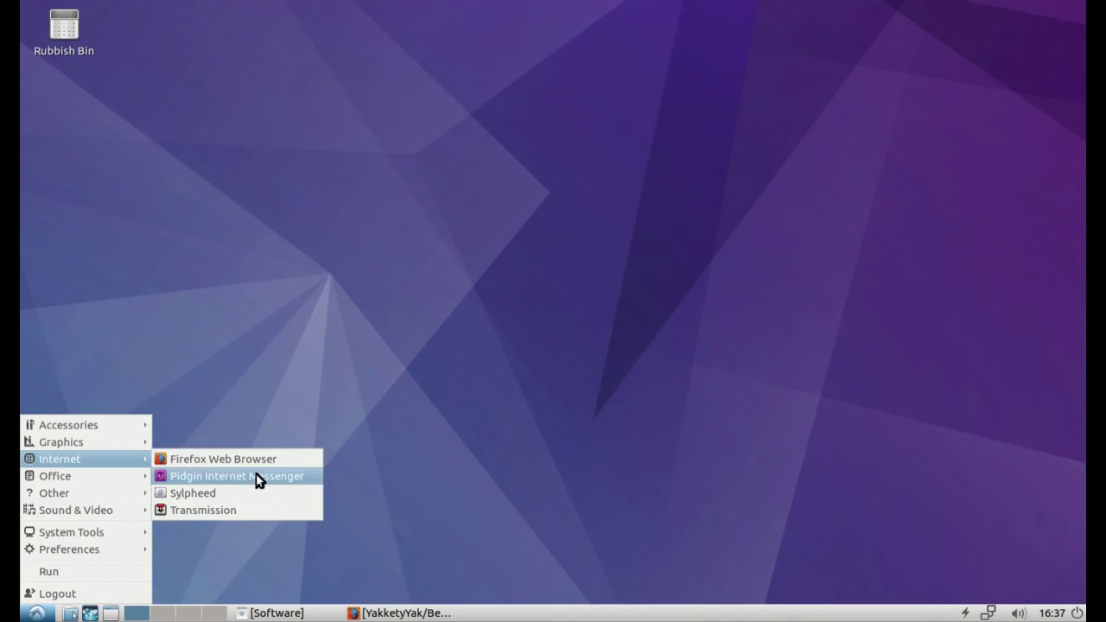
mouse_move(47, 476)
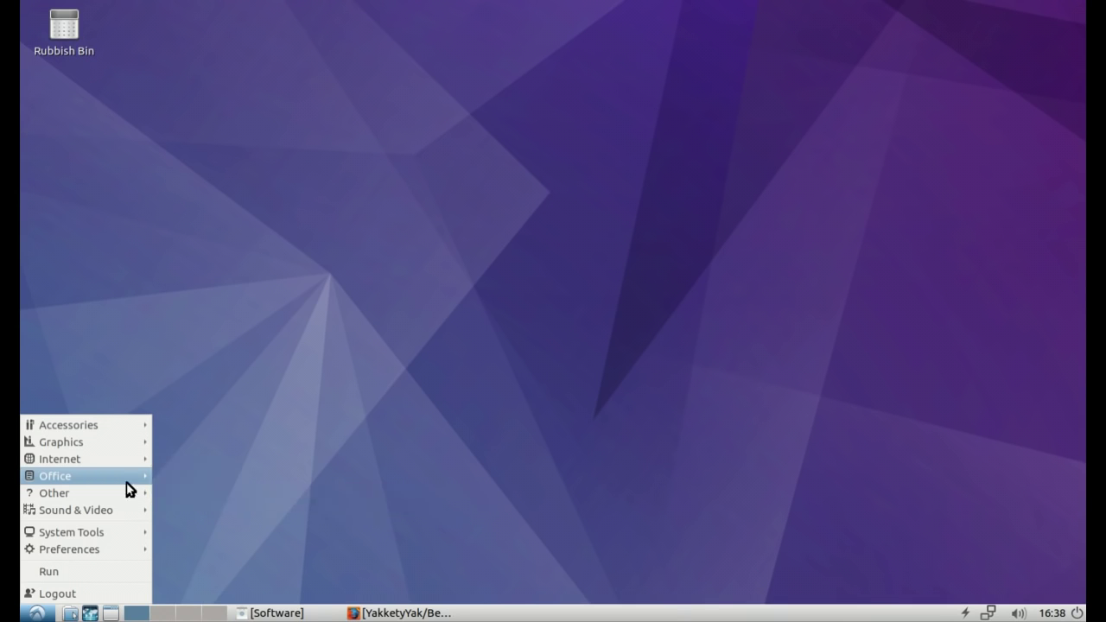
mouse_move(110, 494)
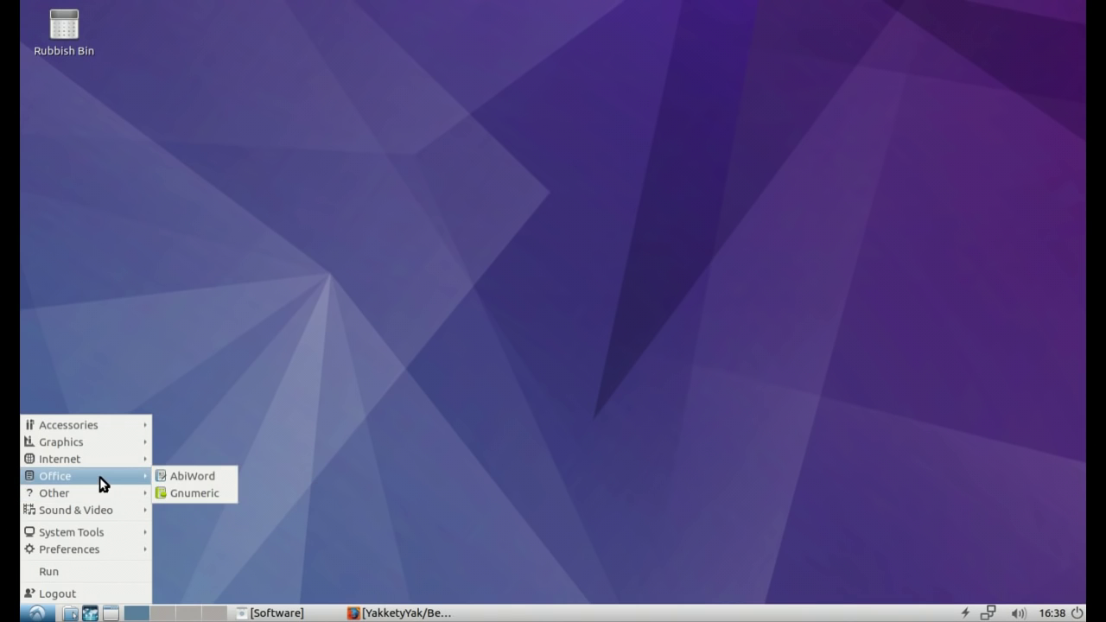
mouse_move(90, 510)
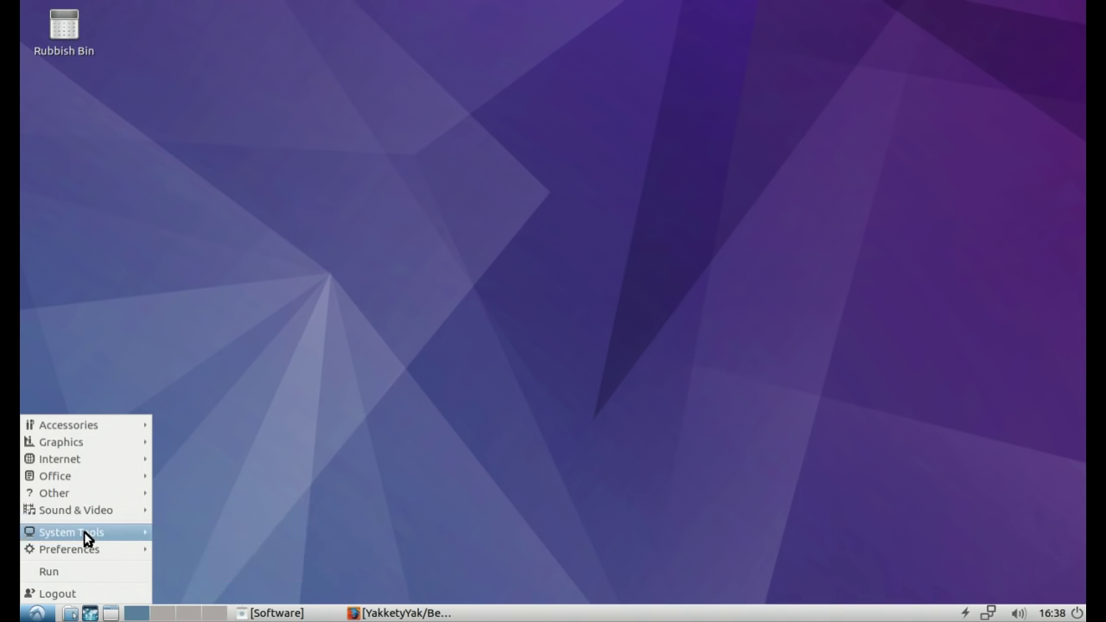
mouse_move(83, 531)
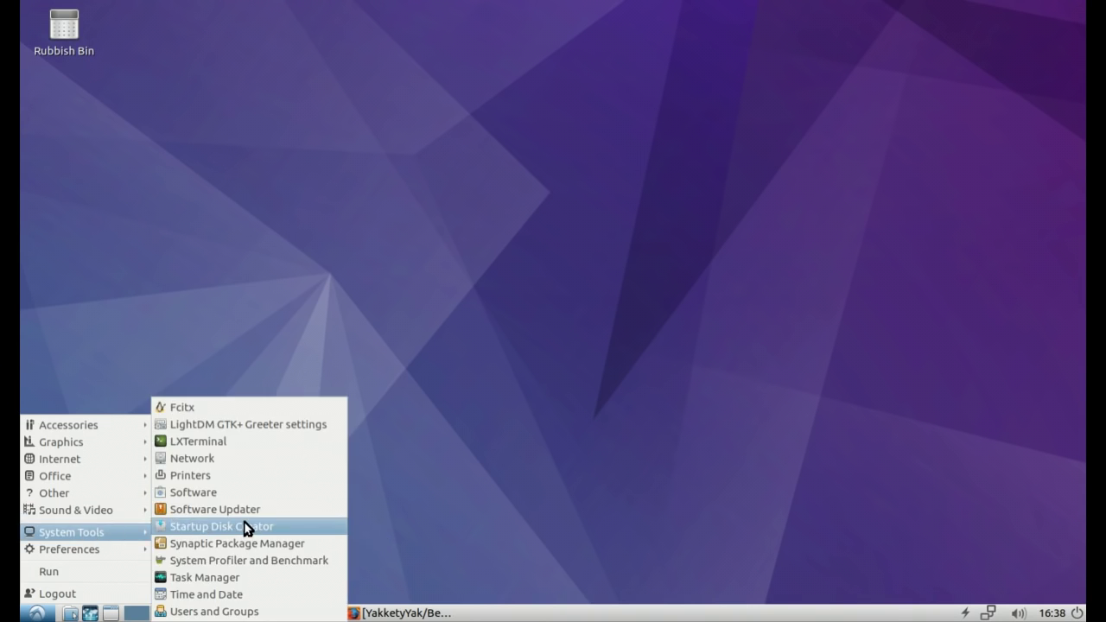
Step: Launch Software from the System Tools submenu
click(683, 216)
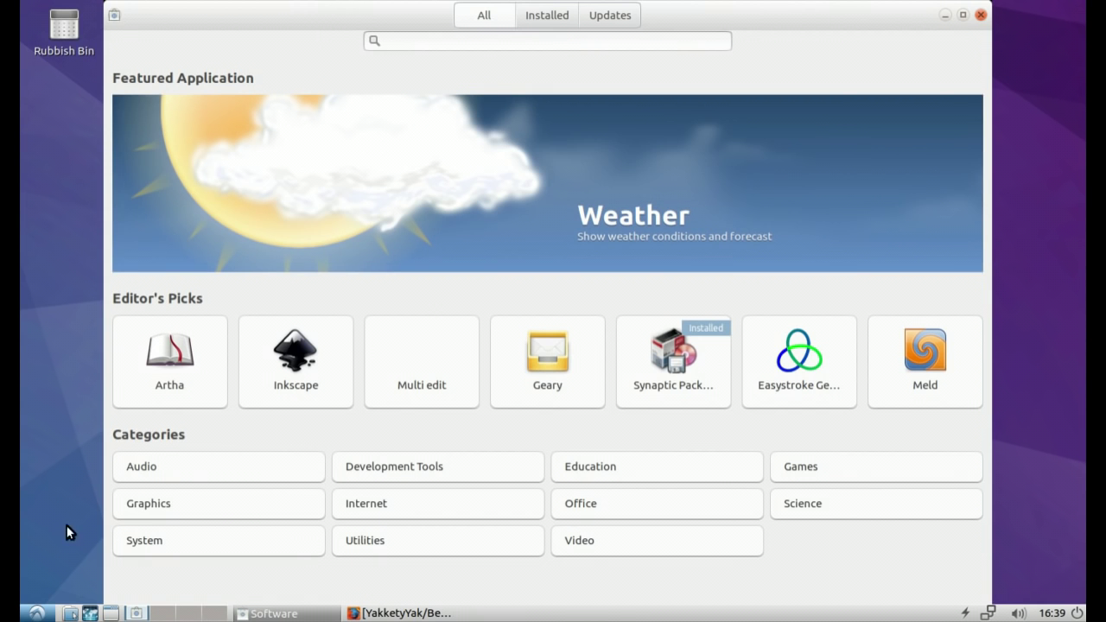
Step: Open several home folder windows in PCManFM, then close the four duplicates
click(70, 613)
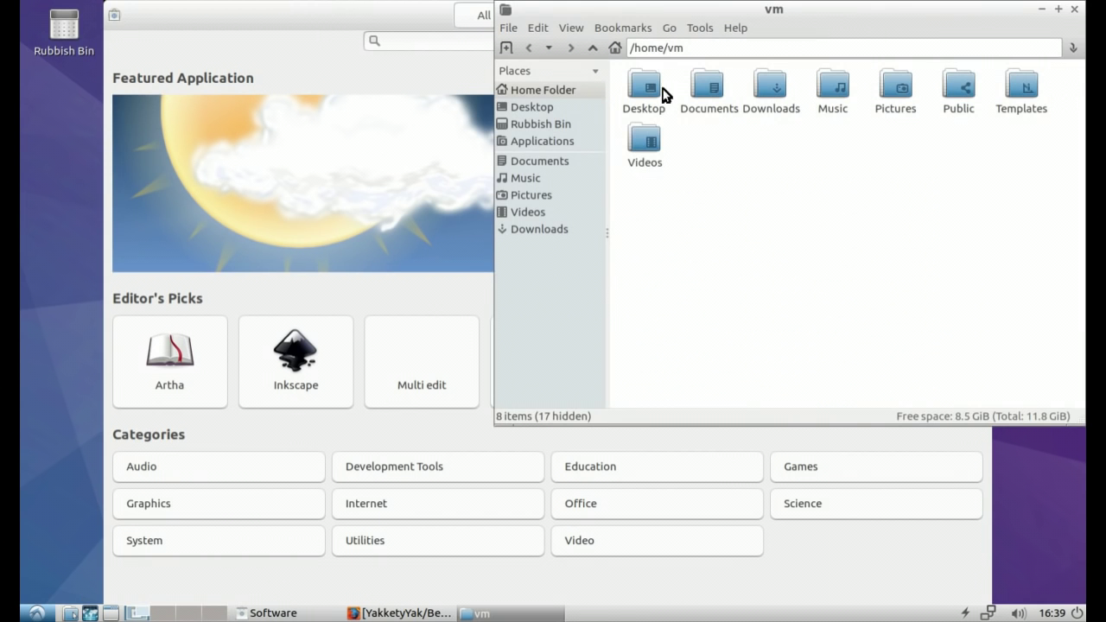
drag(782, 19, 761, 37)
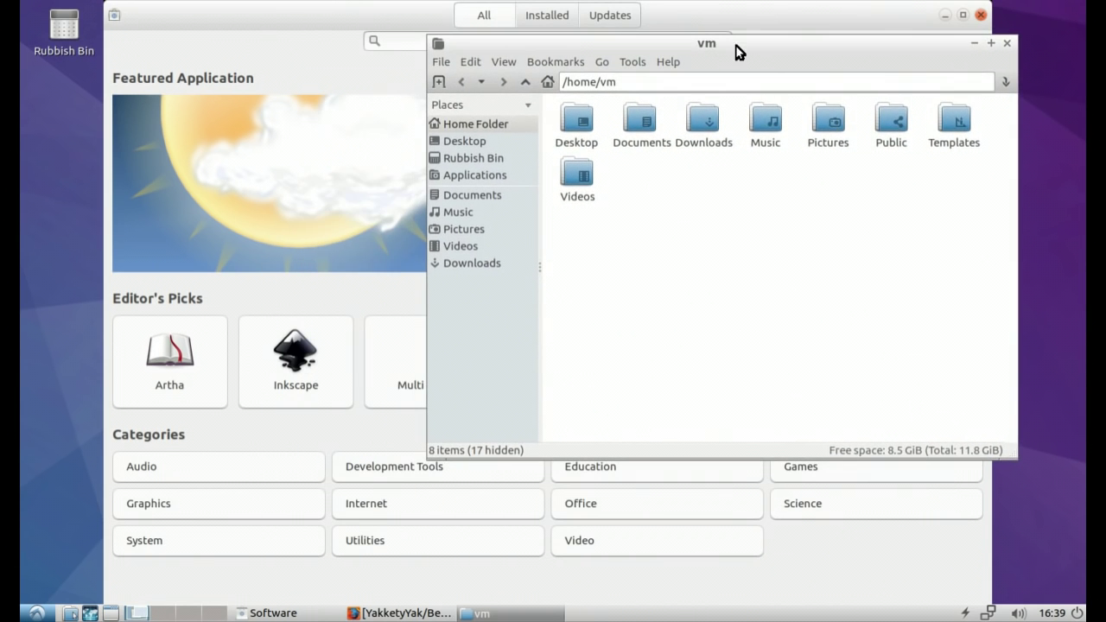
click(70, 613)
click(70, 613)
click(70, 613)
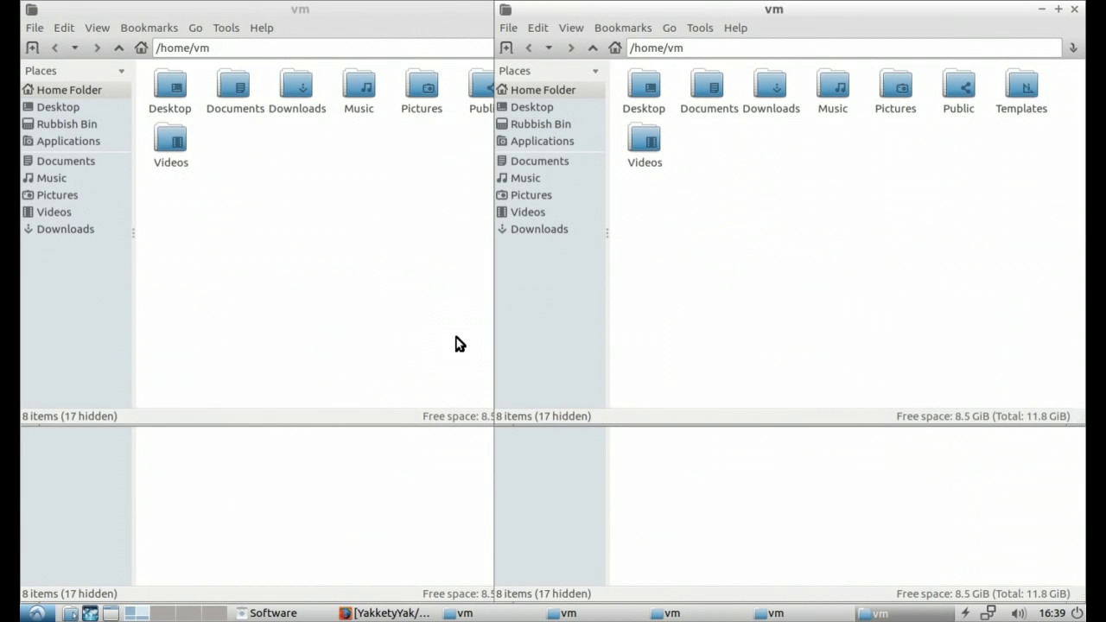
click(1073, 8)
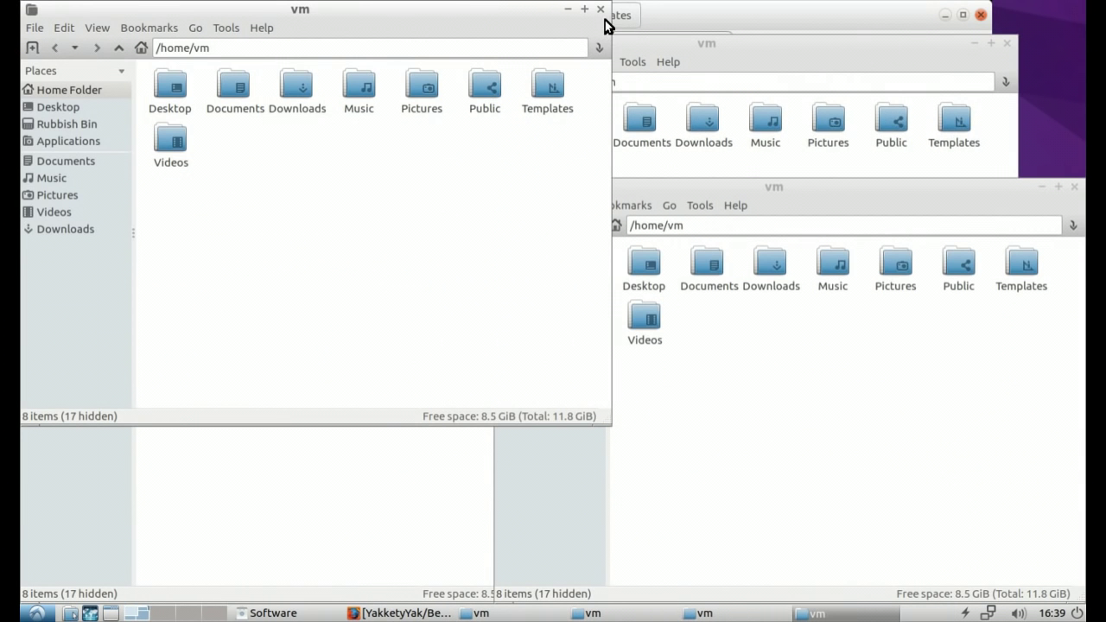
click(605, 15)
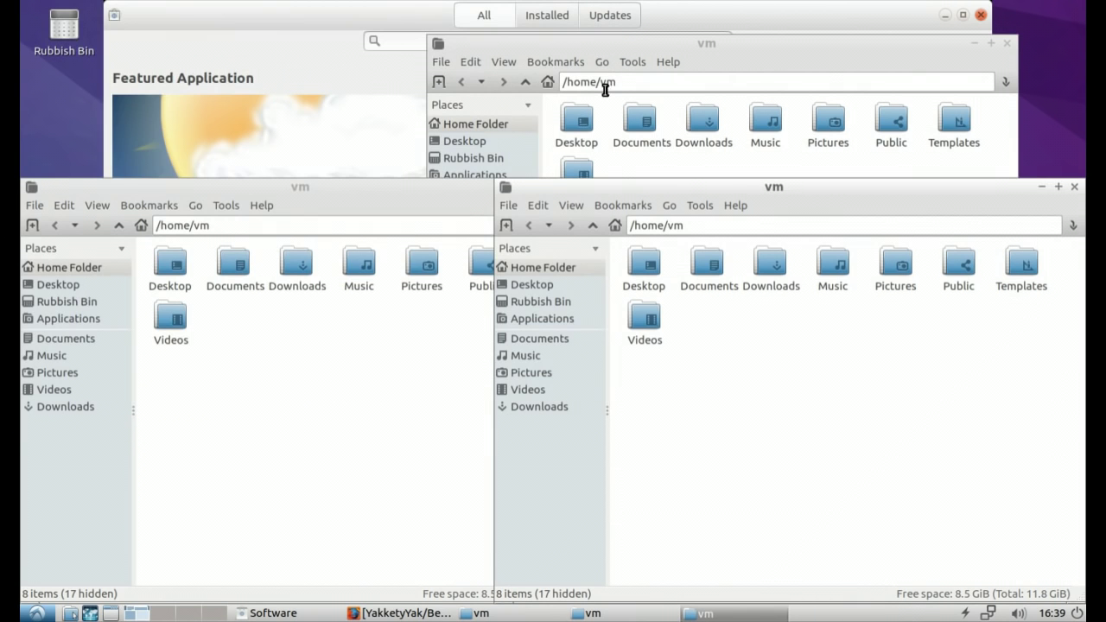
click(1075, 188)
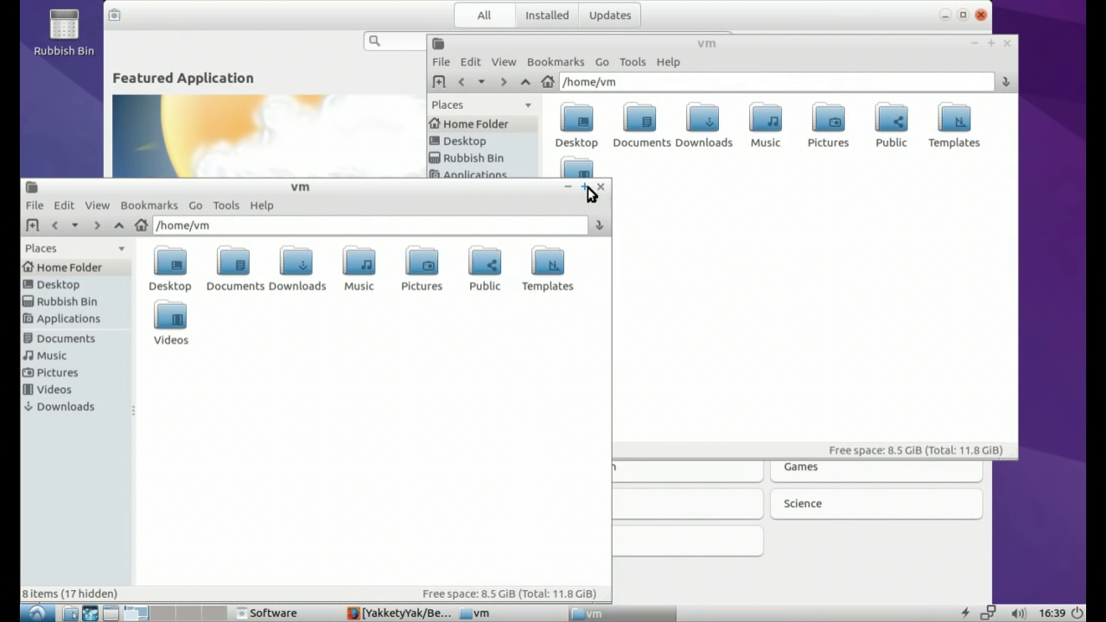
click(592, 188)
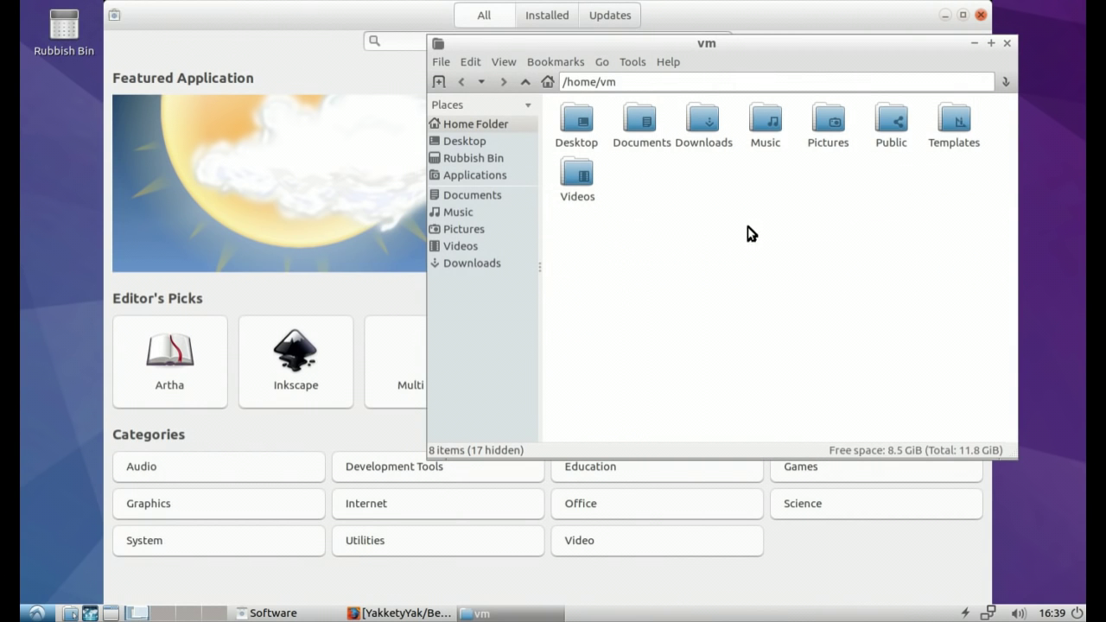
Step: View PCManFM's Help > About information, then close the remaining home folder window
click(663, 63)
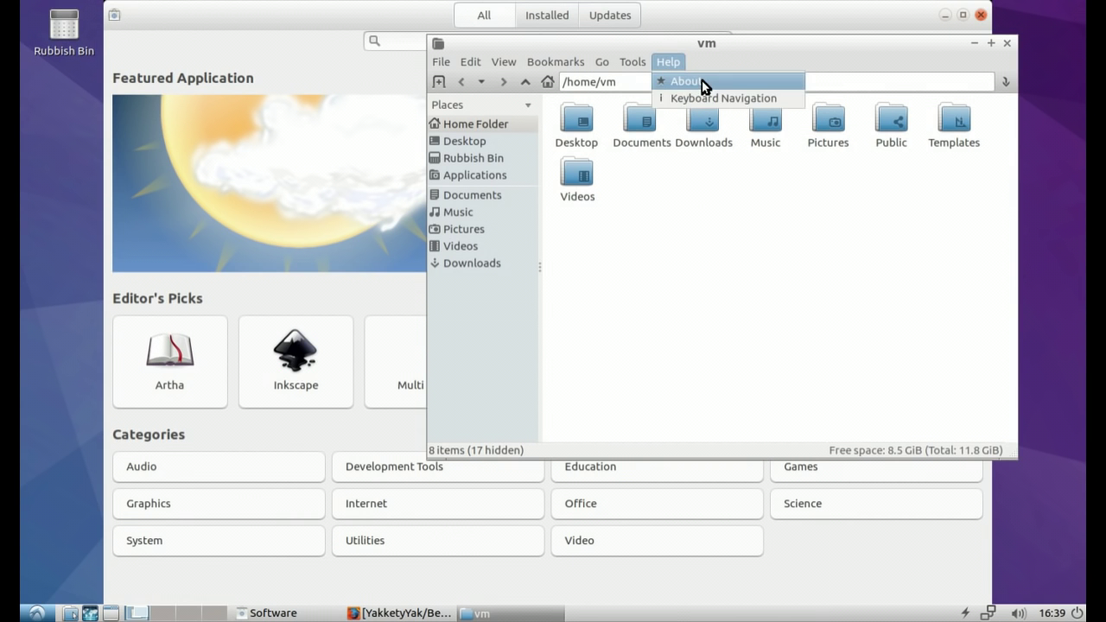
click(700, 81)
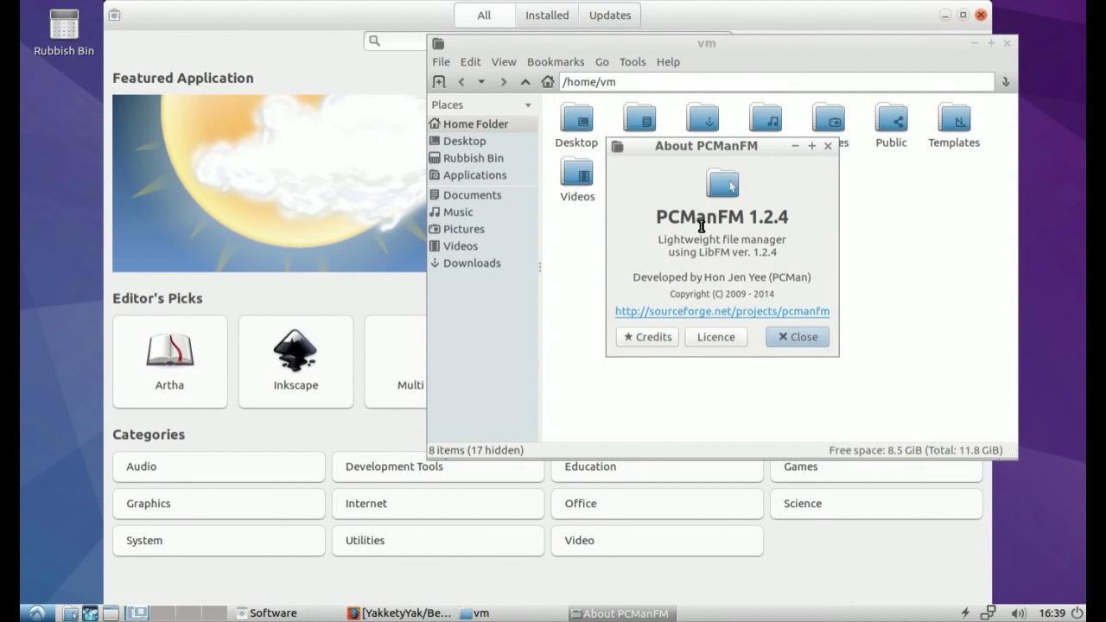
click(797, 337)
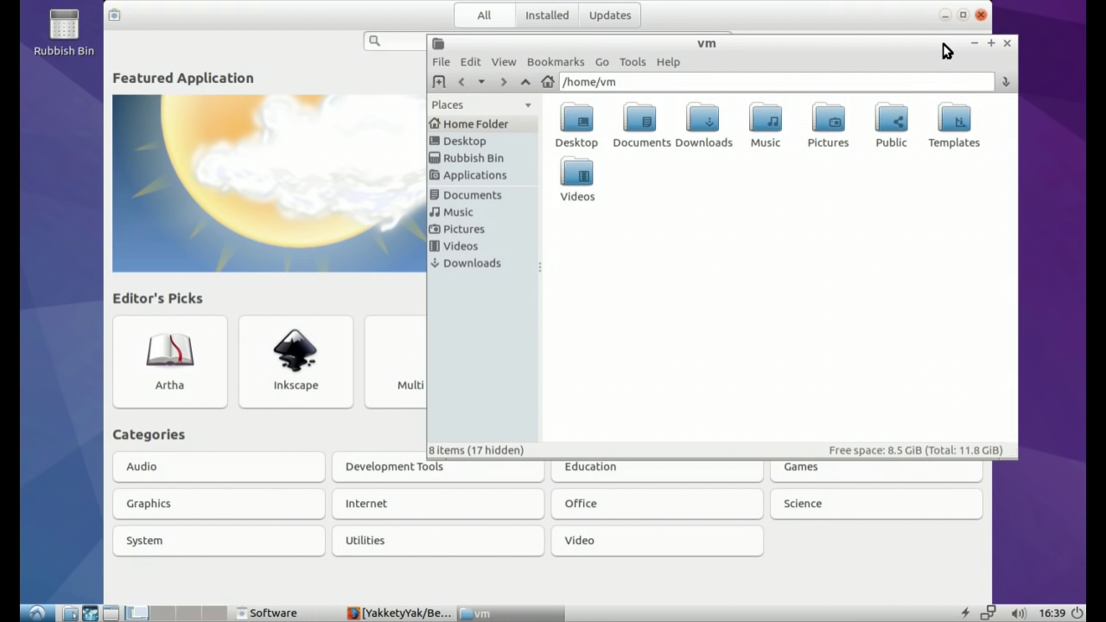
drag(945, 49, 966, 58)
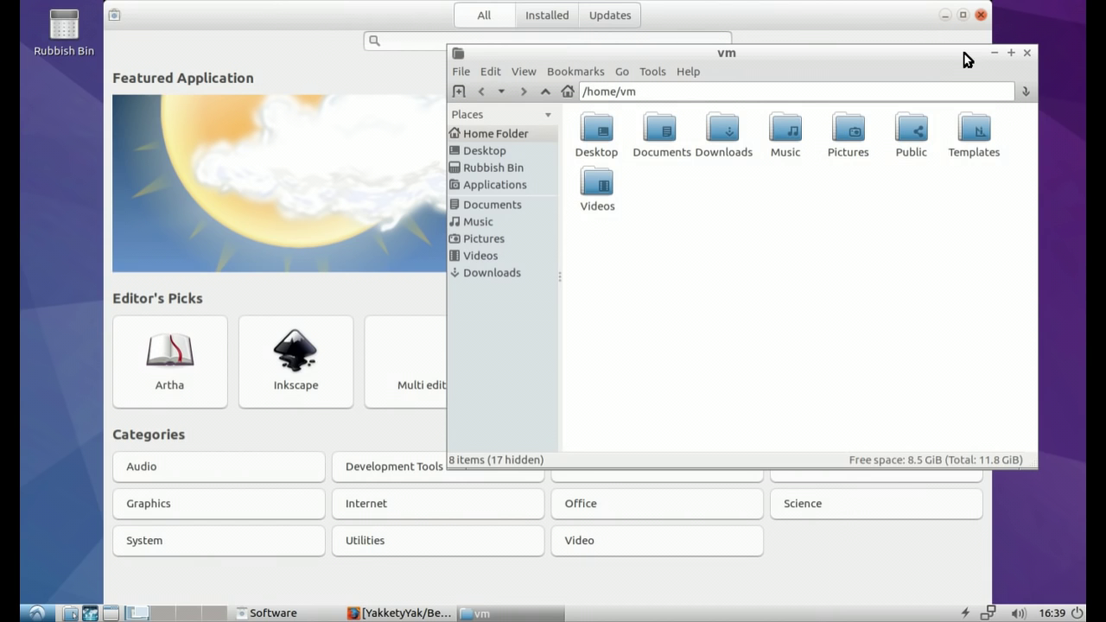
click(1026, 54)
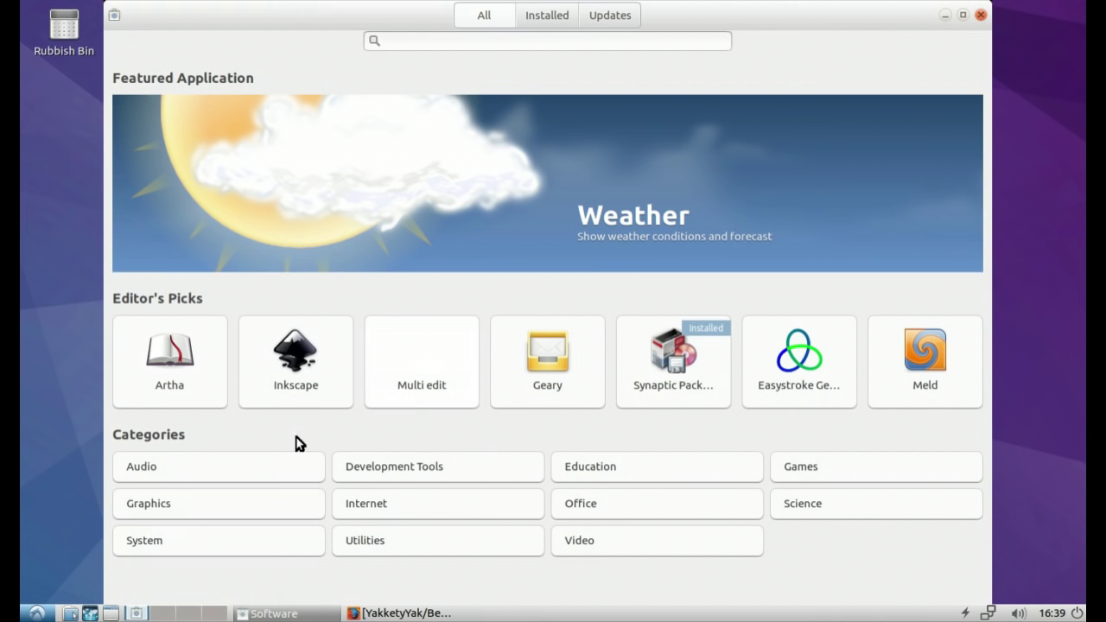
Step: Open another home folder window, reposition the Software store, then close the home folder
click(70, 614)
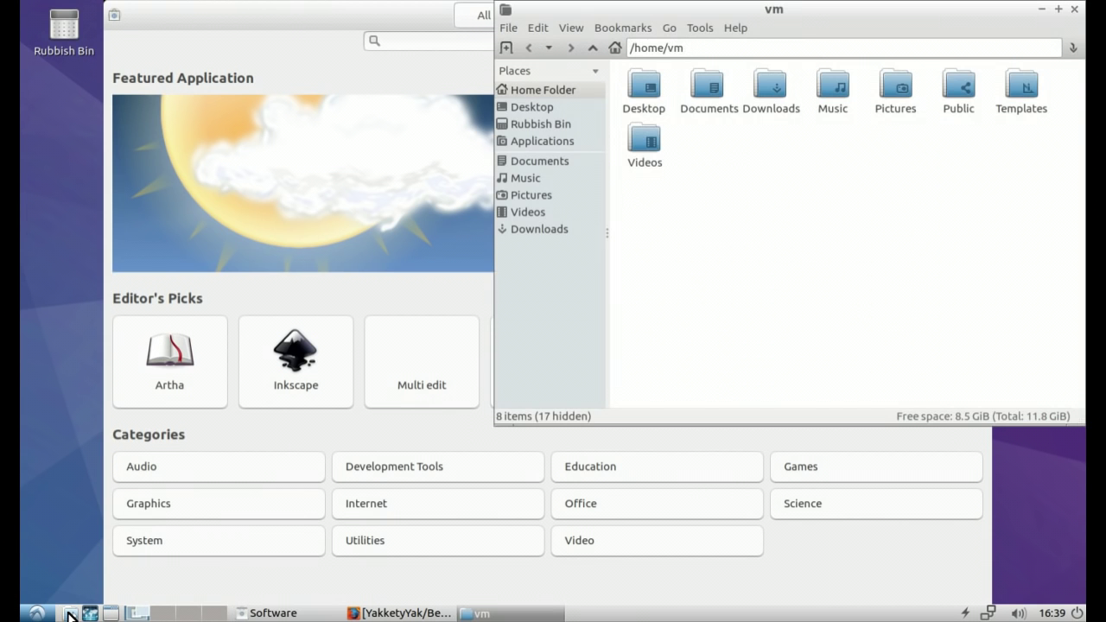
click(319, 22)
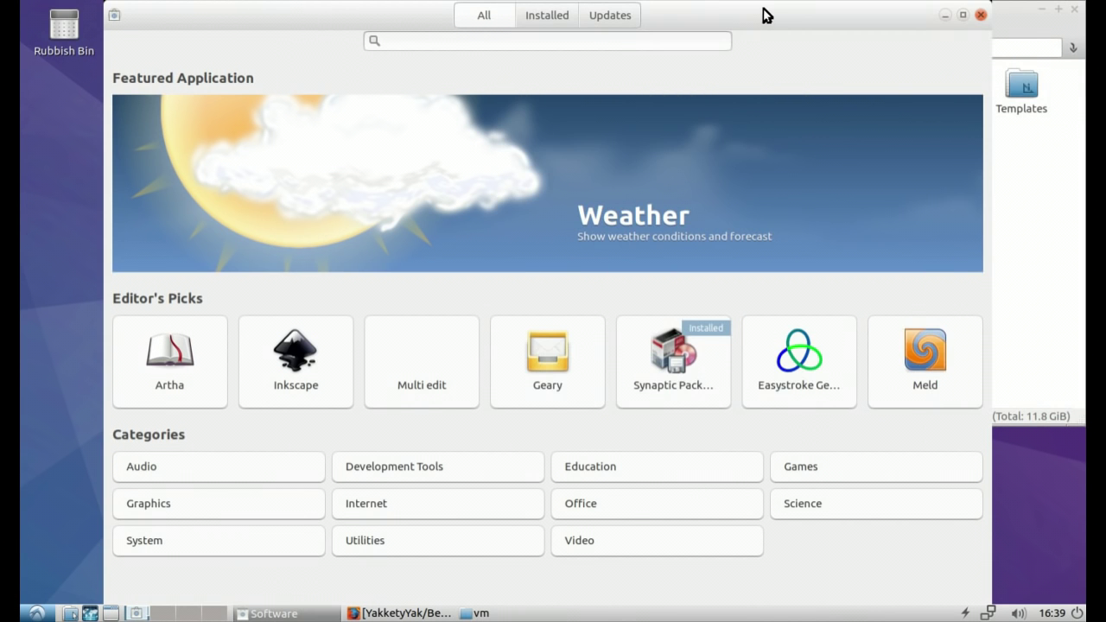
drag(766, 15, 752, 219)
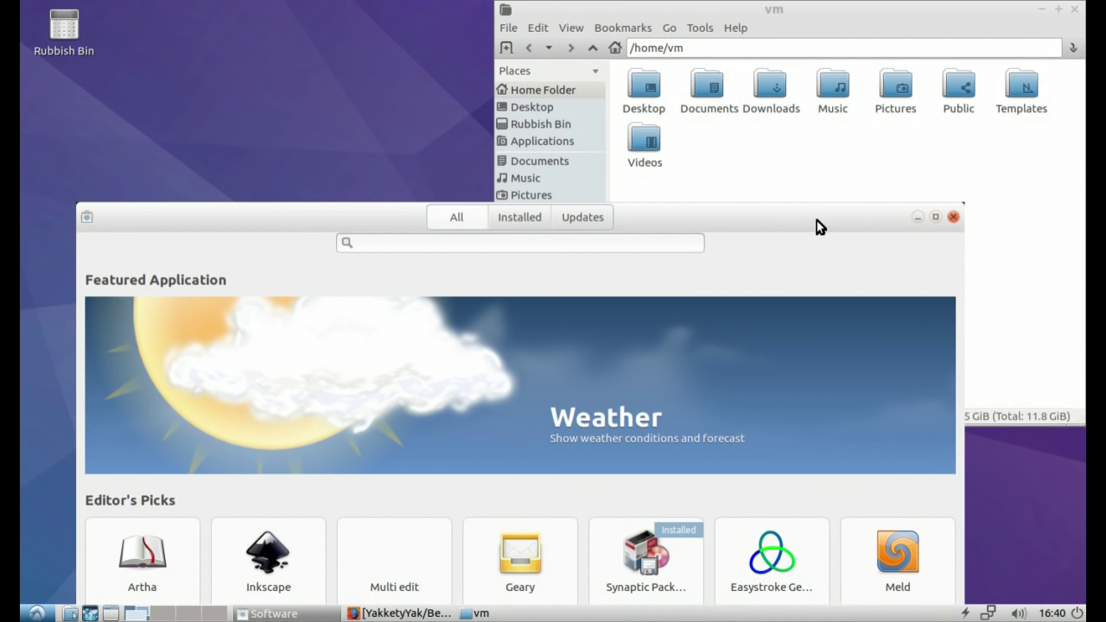
drag(816, 221, 846, 20)
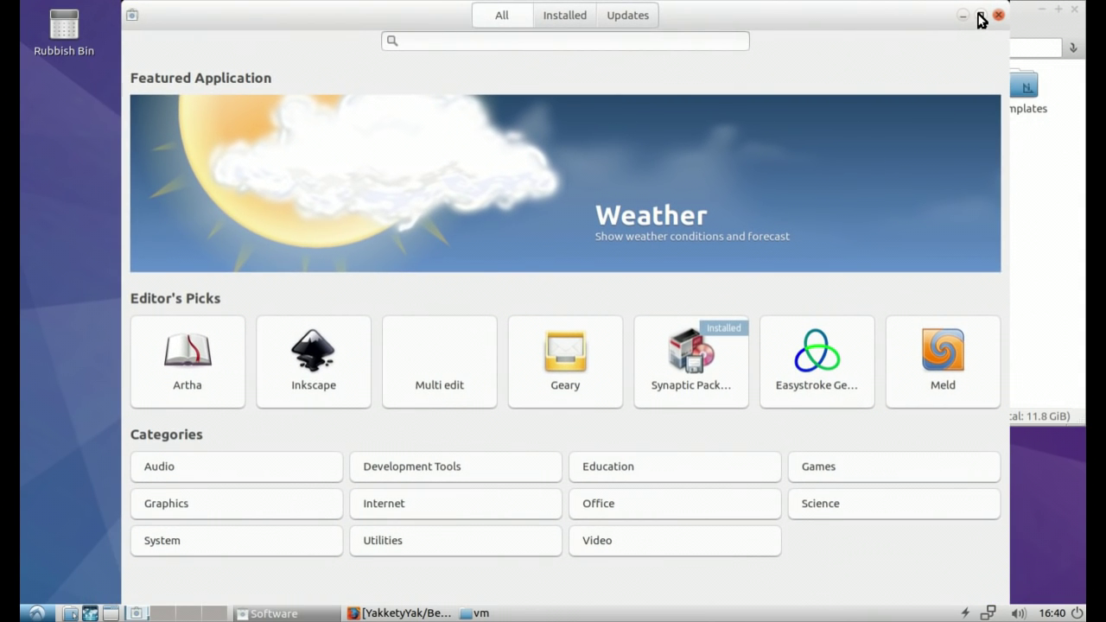
click(1043, 180)
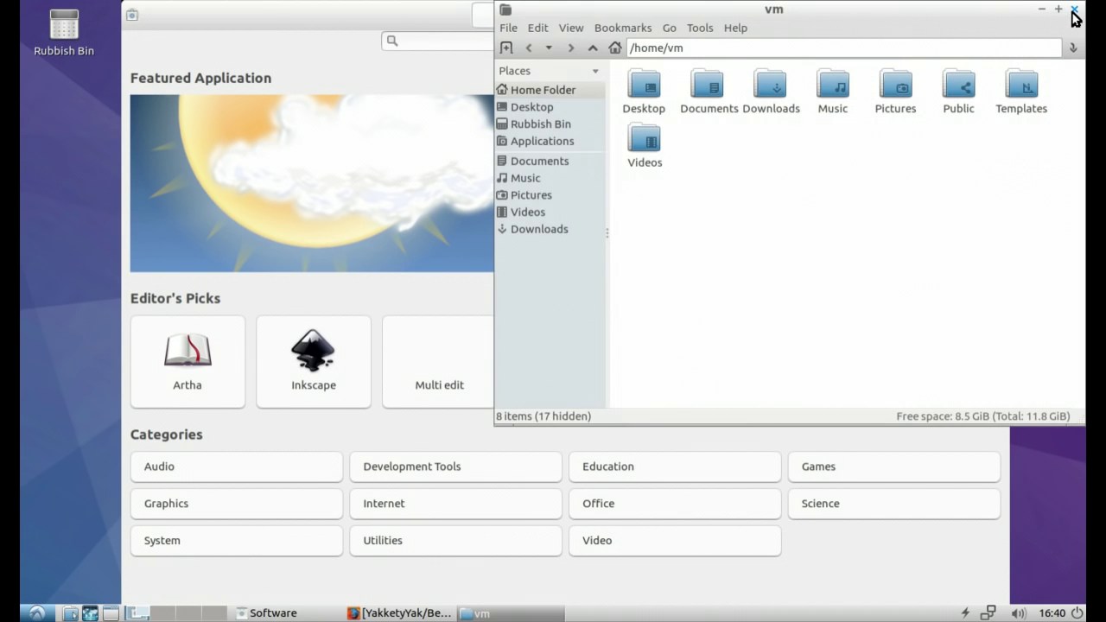
click(1074, 11)
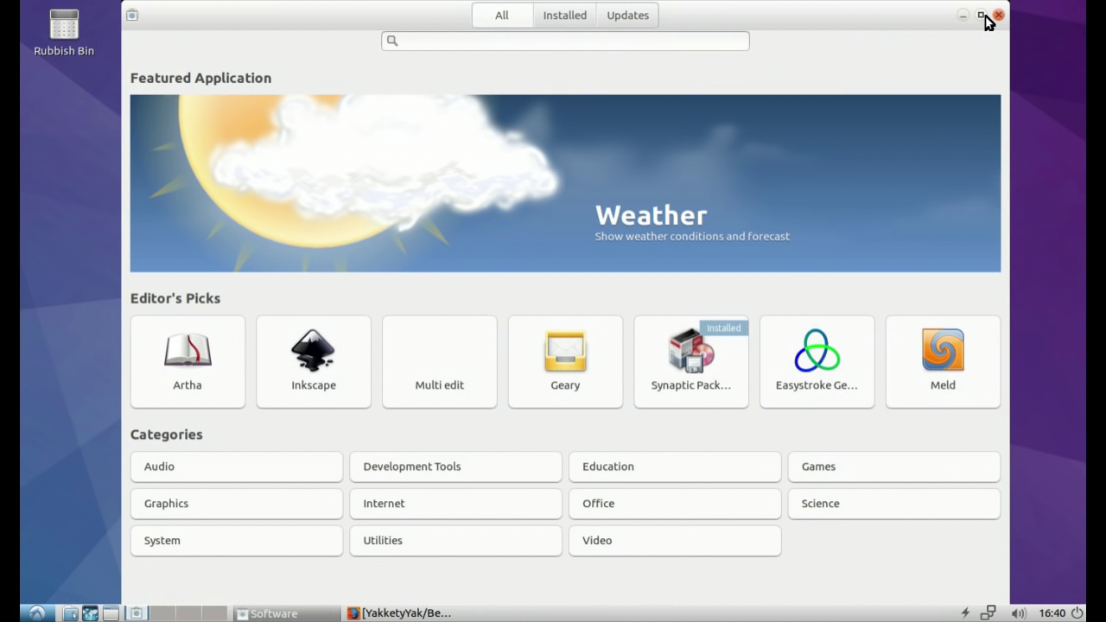
Step: Maximize, restore and reposition the Software window, then close it
click(983, 16)
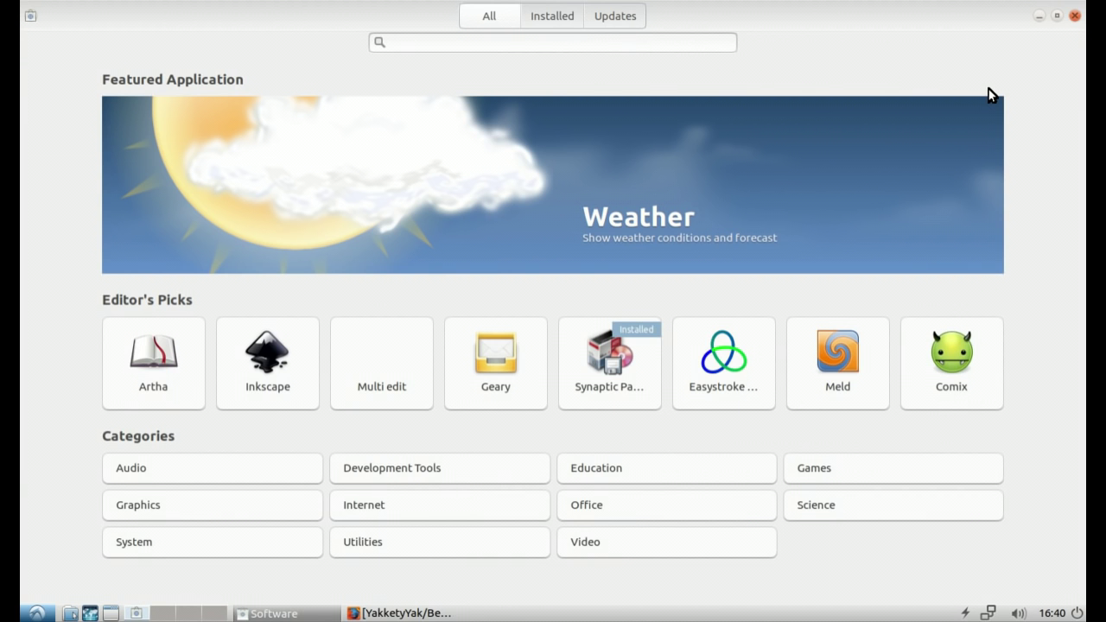
double_click(898, 30)
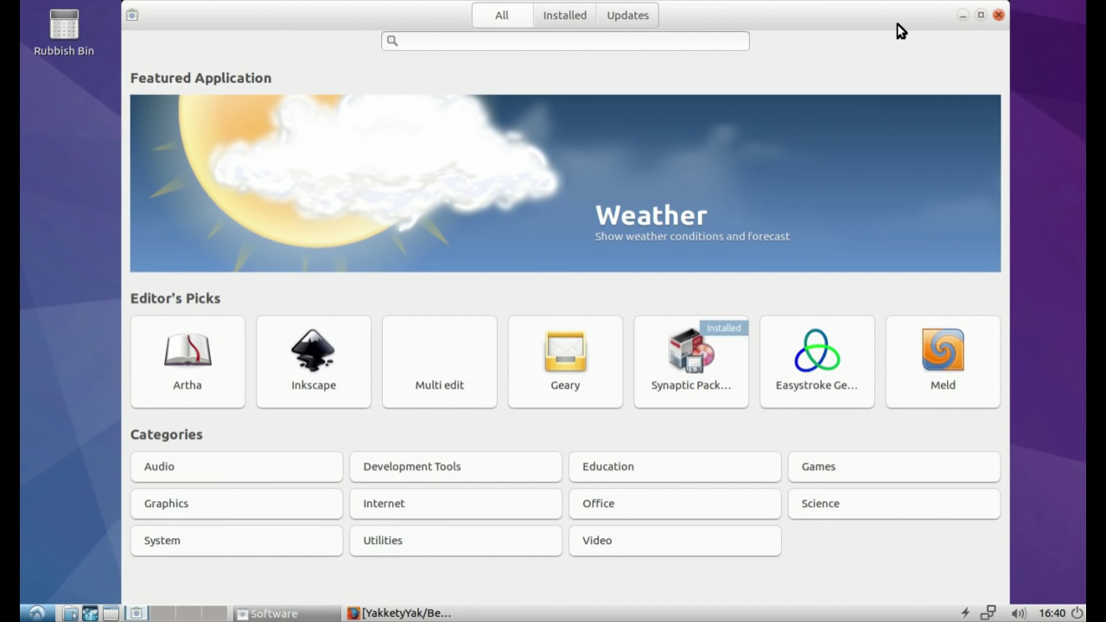
drag(897, 24, 860, 30)
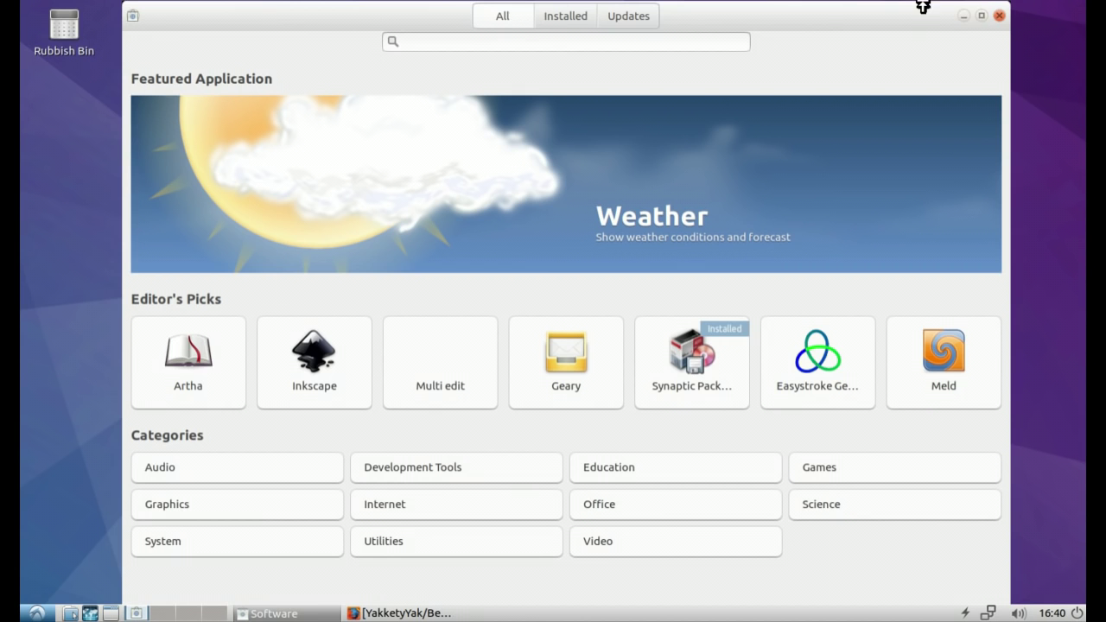
drag(917, 21, 769, 169)
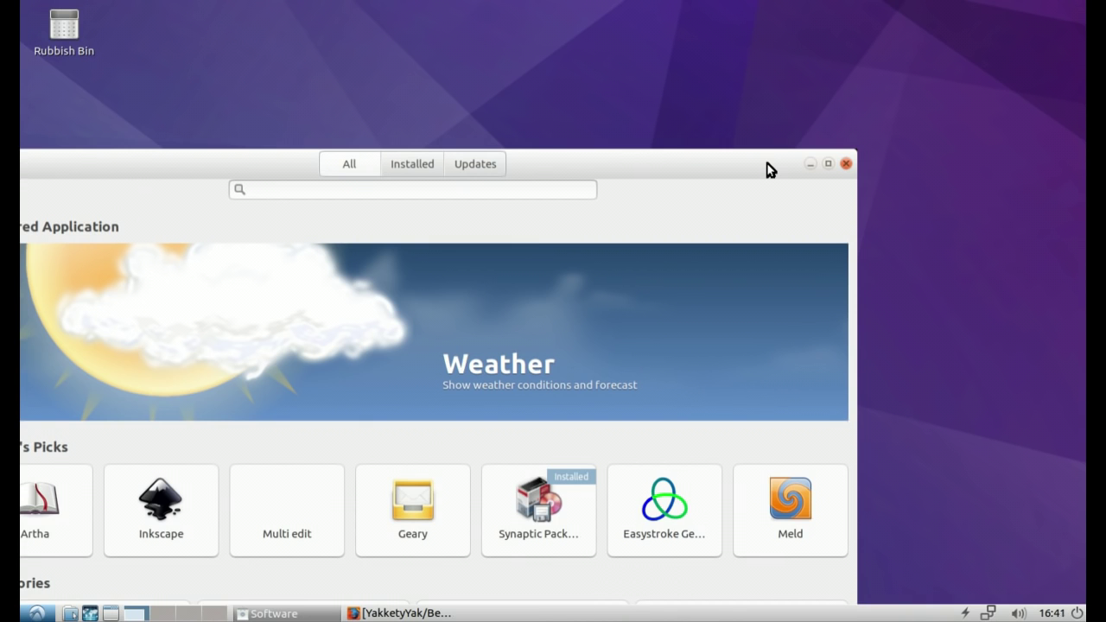
drag(770, 169, 916, 19)
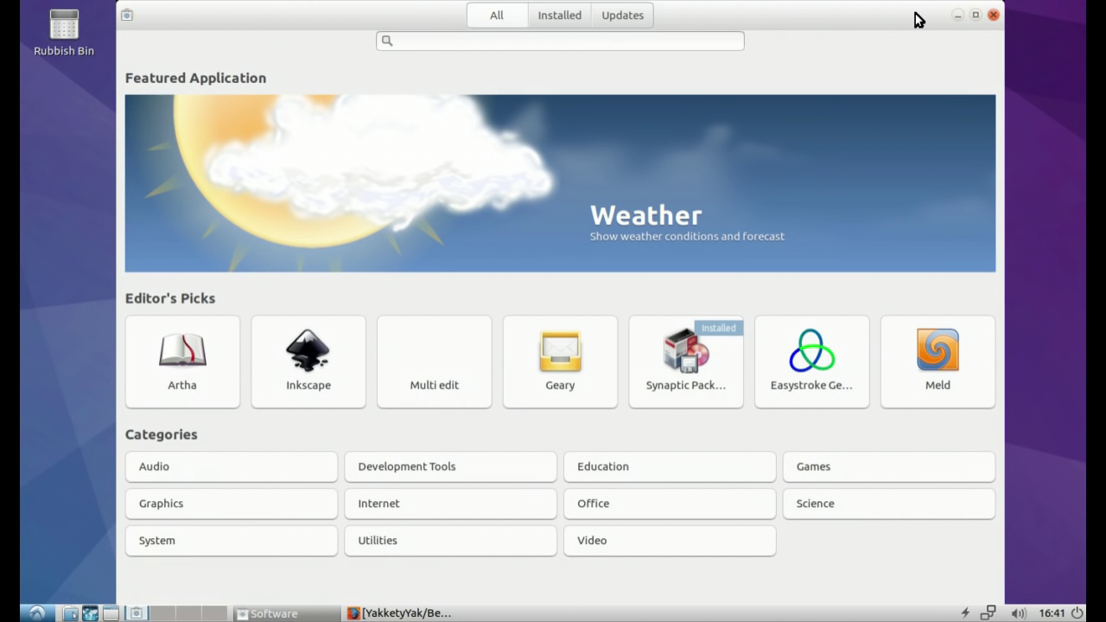
drag(906, 20, 938, 21)
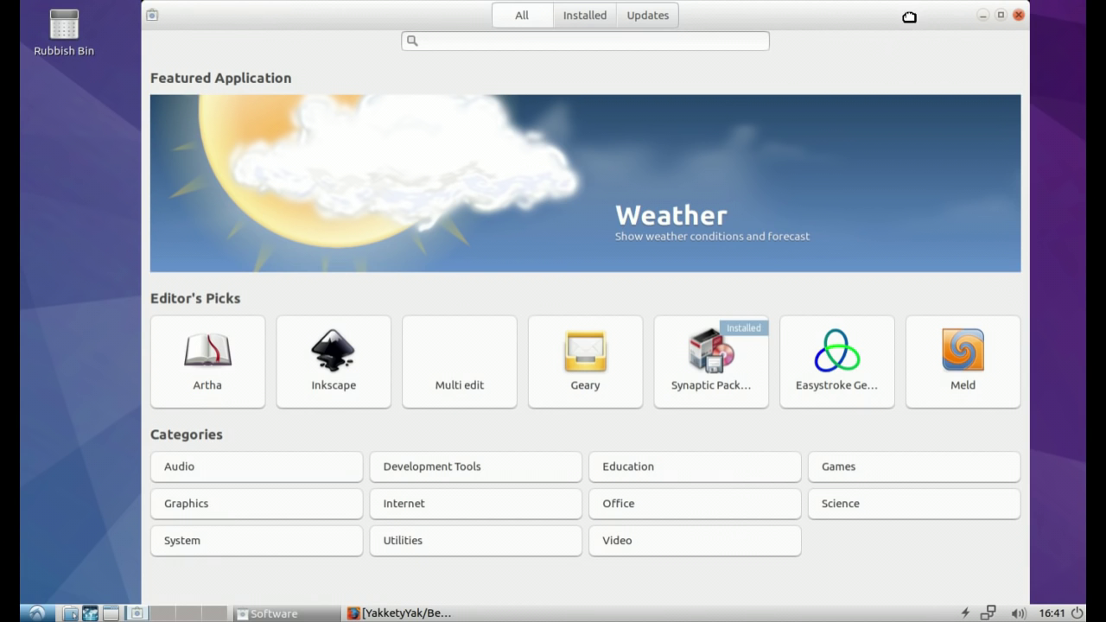
mouse_move(906, 12)
mouse_down()
mouse_move(904, 30)
mouse_move(904, 13)
mouse_up()
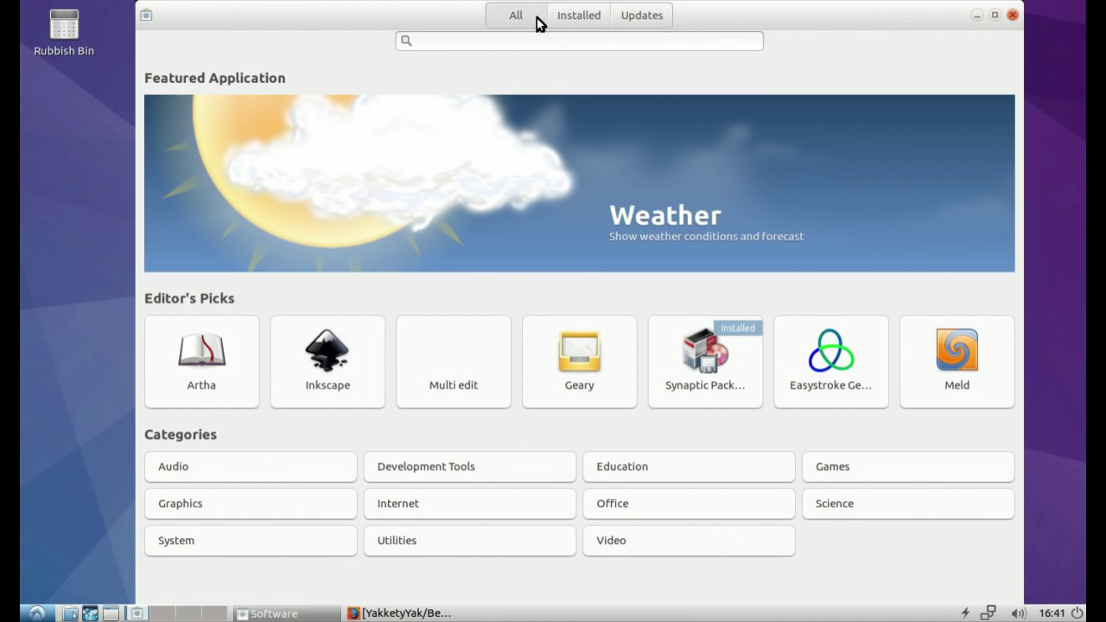
click(1016, 15)
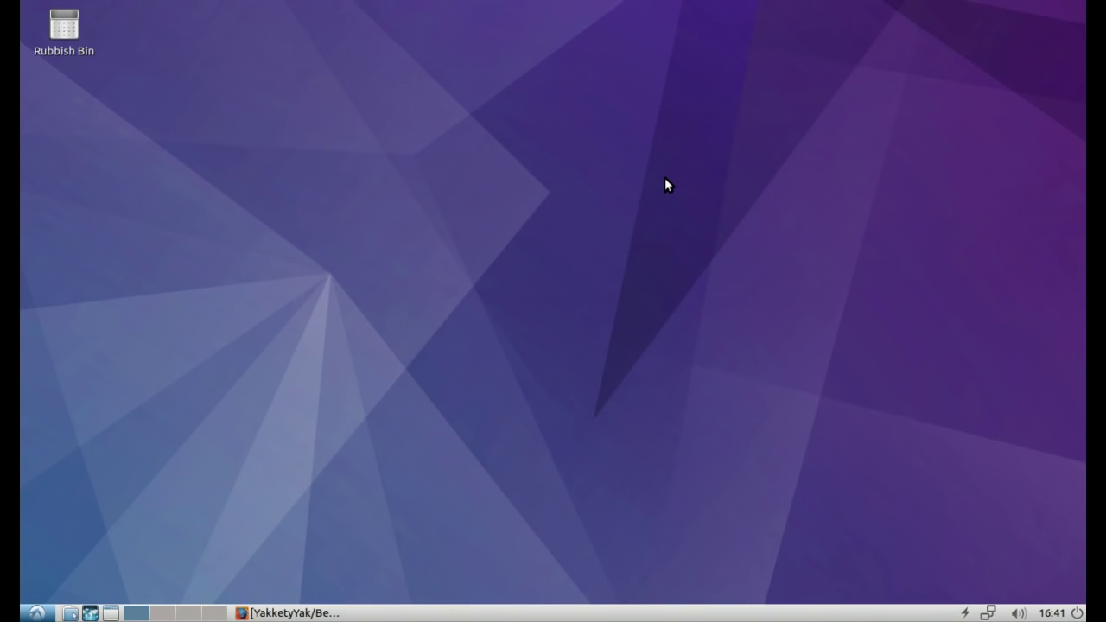
Step: Restore Firefox and close all three tabs, disabling the multiple-tab close warning
click(317, 611)
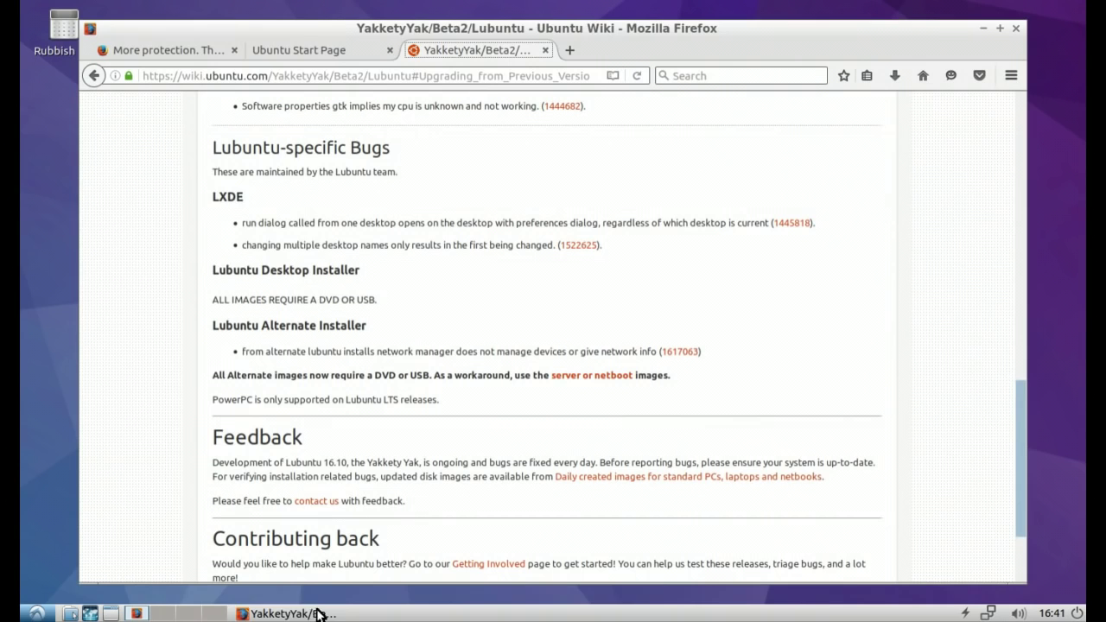
click(1016, 29)
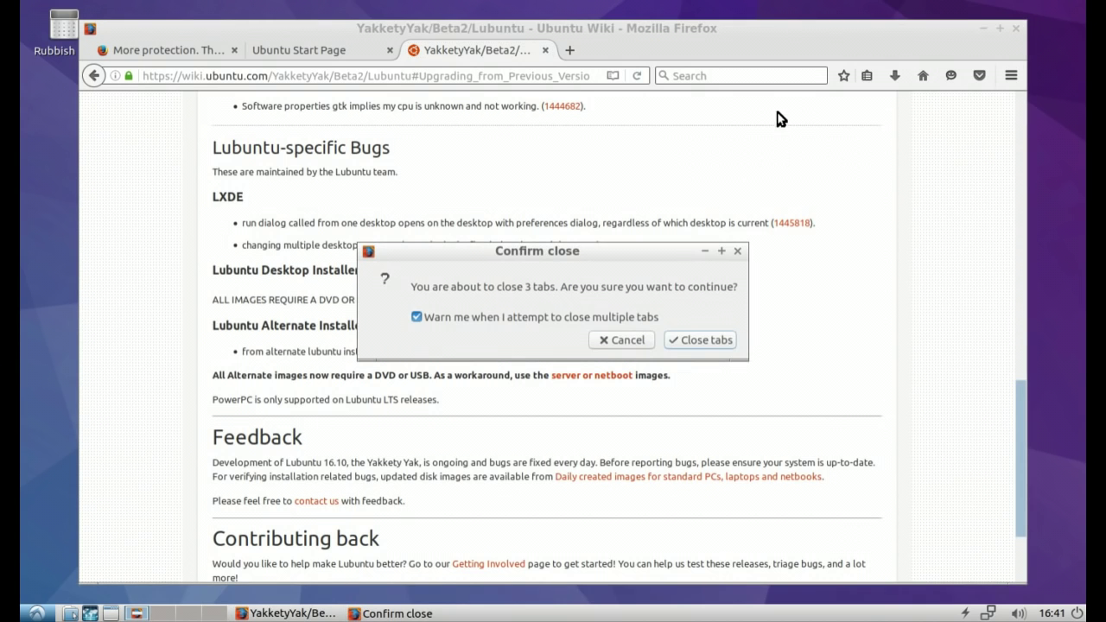
click(576, 323)
click(673, 346)
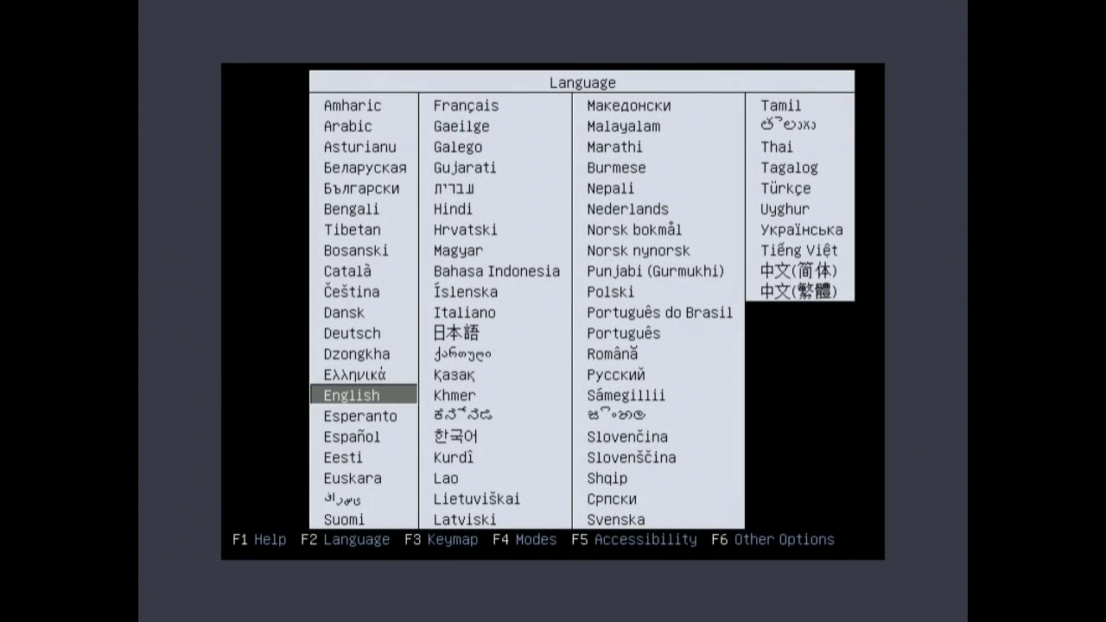
Step: Keep English, browse the boot entries and the F6 extra options without adding any
key(Return)
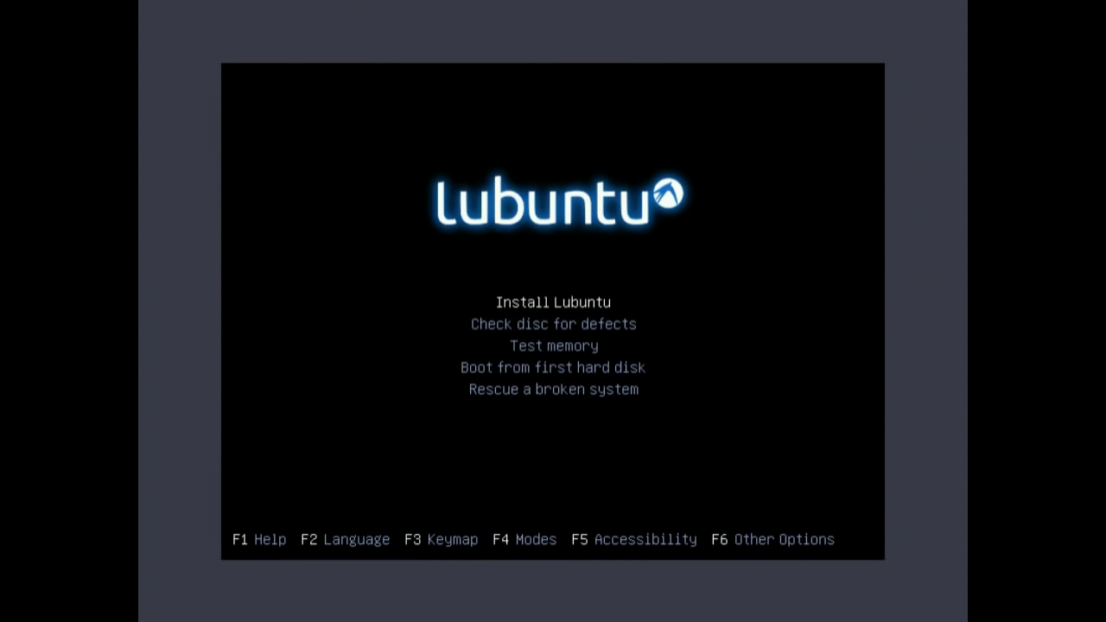
key(Down)
key(Down)
key(Down)
key(Down)
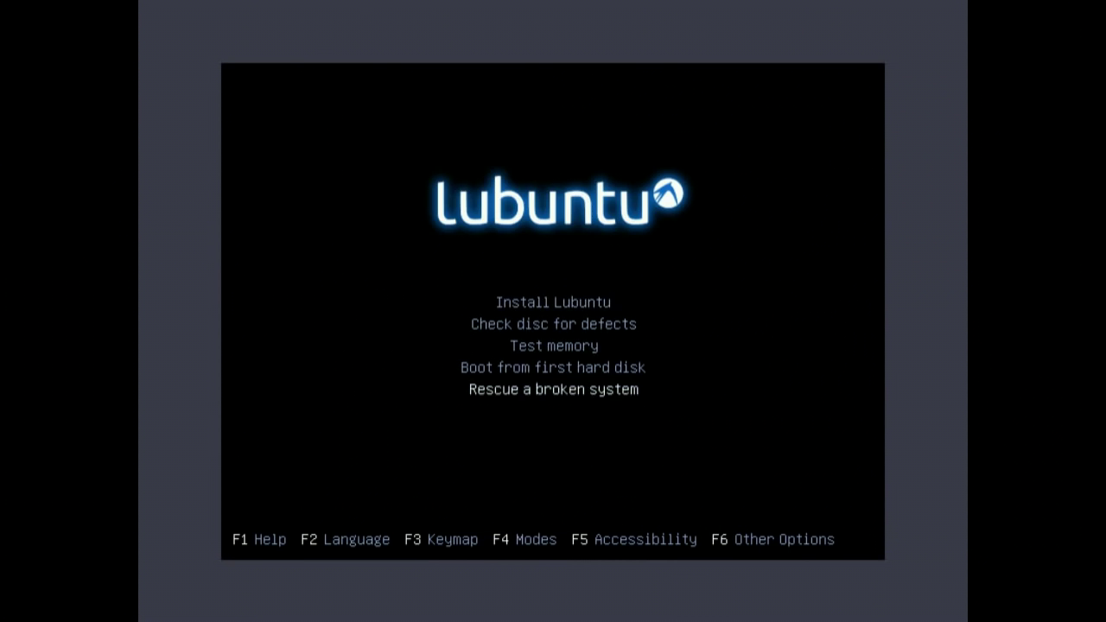
key(Up)
key(Up)
key(Up)
key(Up)
key(F6)
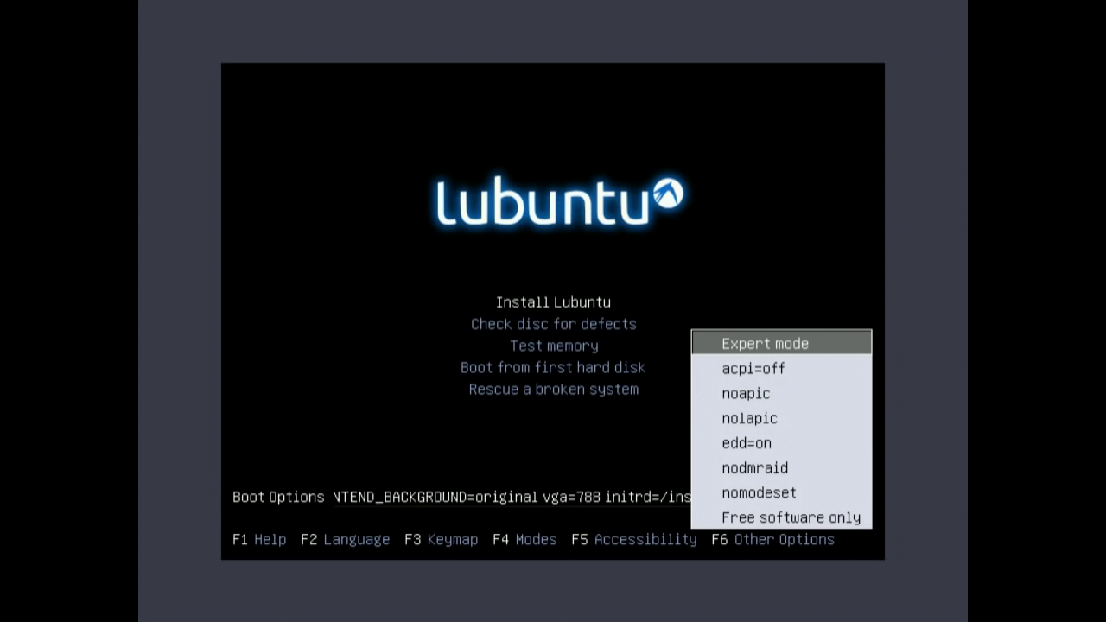
key(Down)
key(Down)
key(Down)
key(Down)
key(Down)
key(Down)
key(Down)
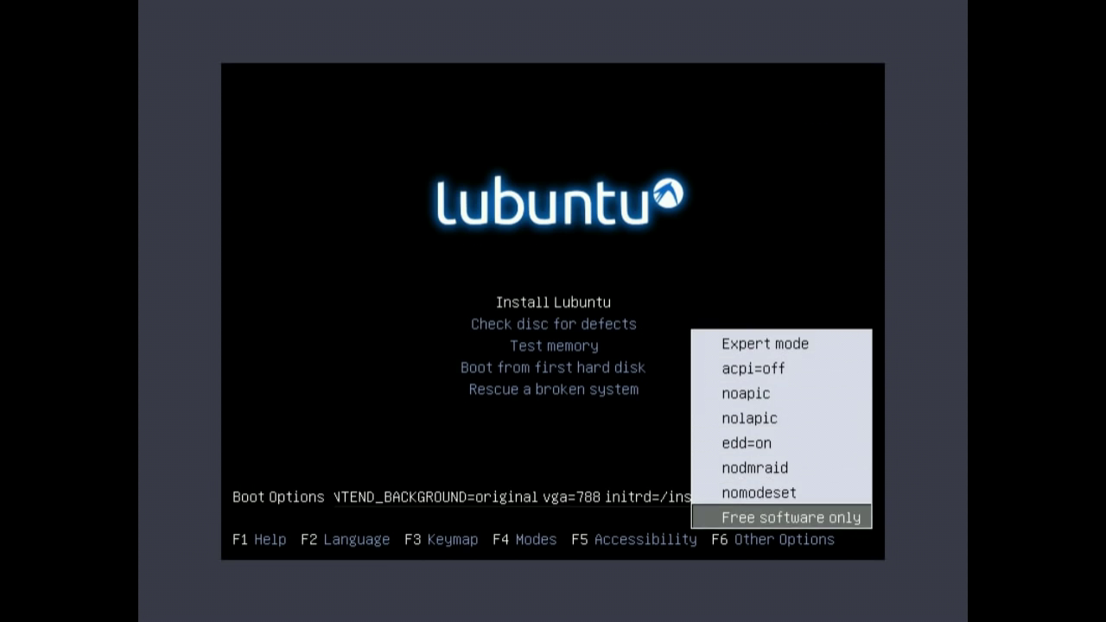
key(Up)
key(Up)
key(Up)
key(Up)
key(Up)
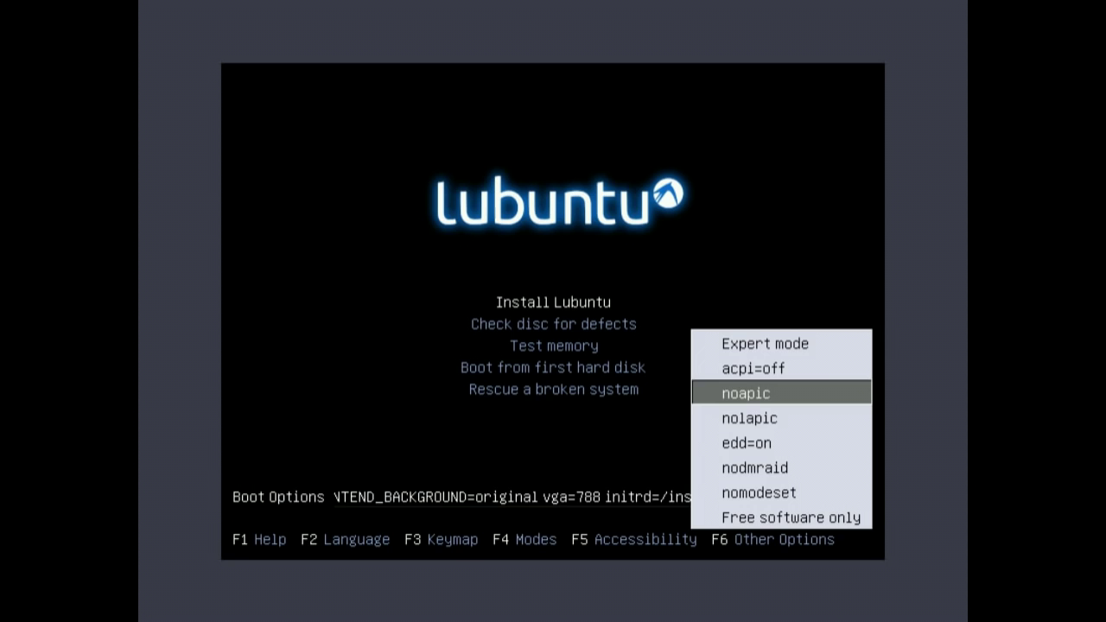
key(Escape)
key(Down)
key(Down)
key(Down)
key(Down)
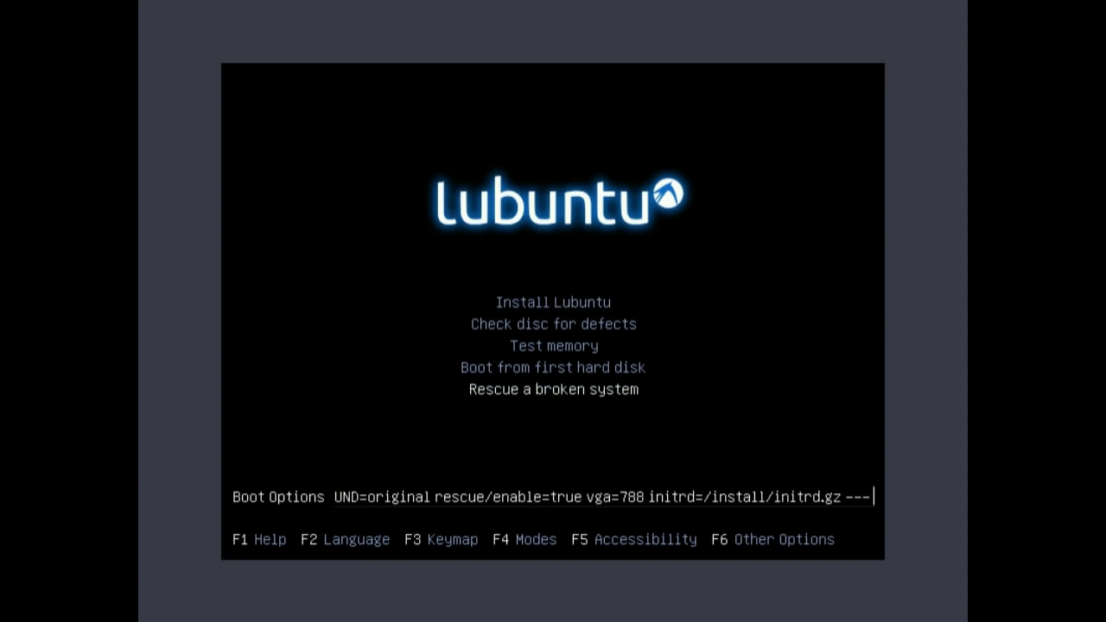
key(Up)
key(Up)
key(Up)
key(Up)
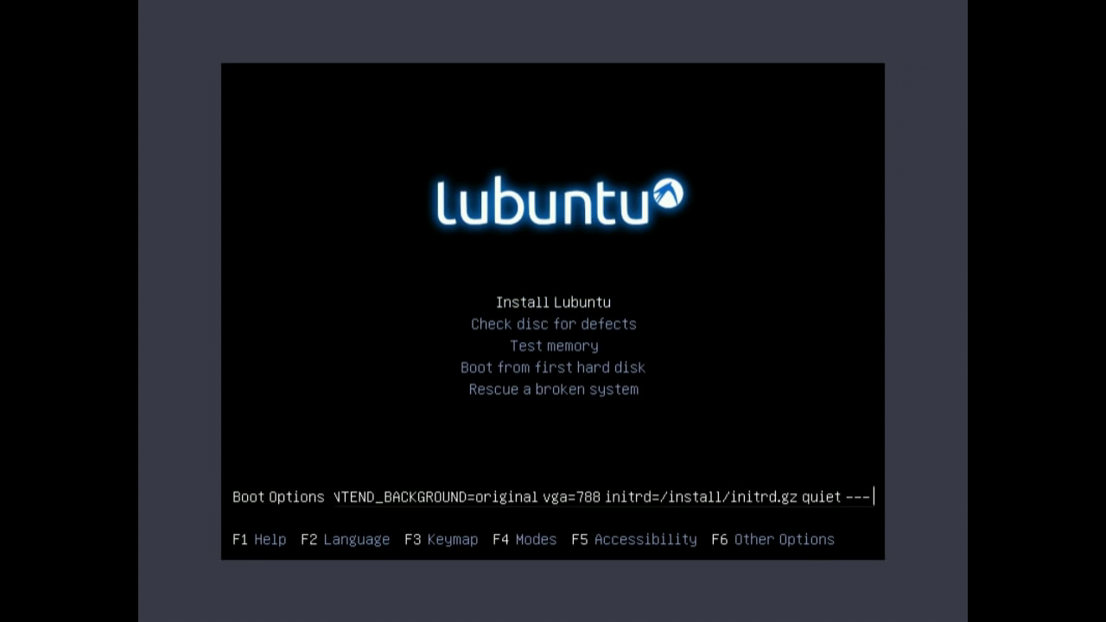
Step: Inspect the F5 accessibility choices, F6 options again, and the F3 keyboard layout list
key(F5)
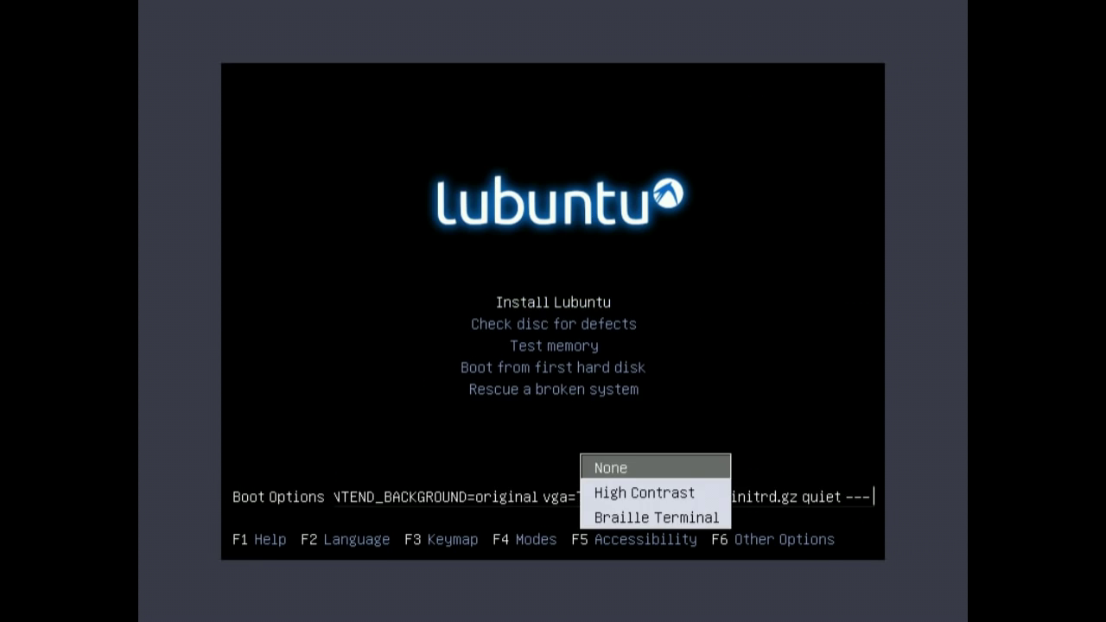
key(Escape)
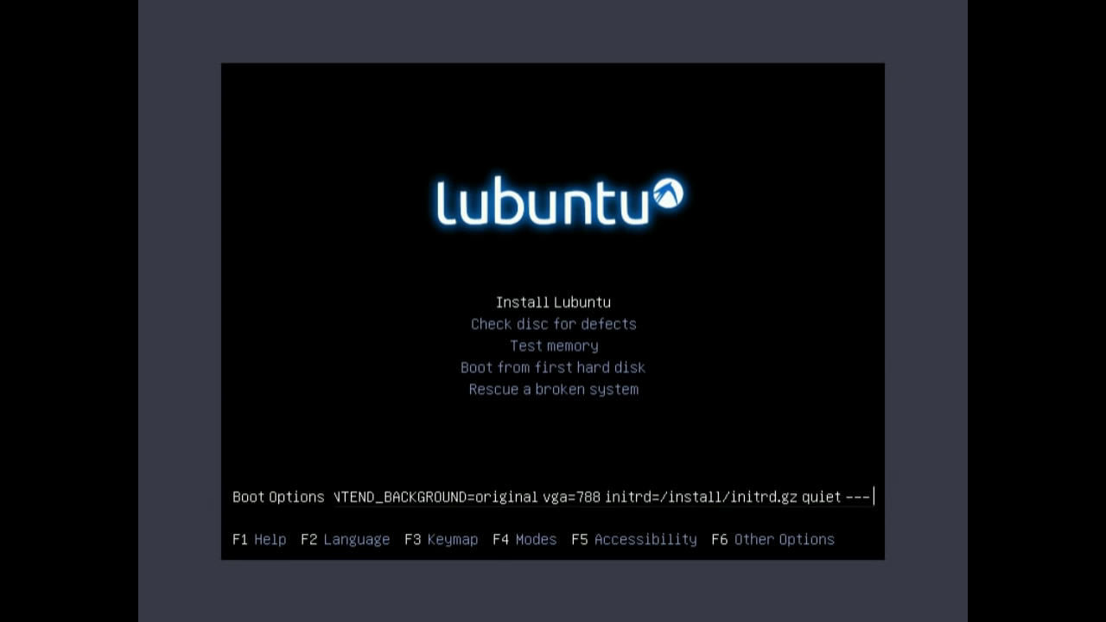
key(F6)
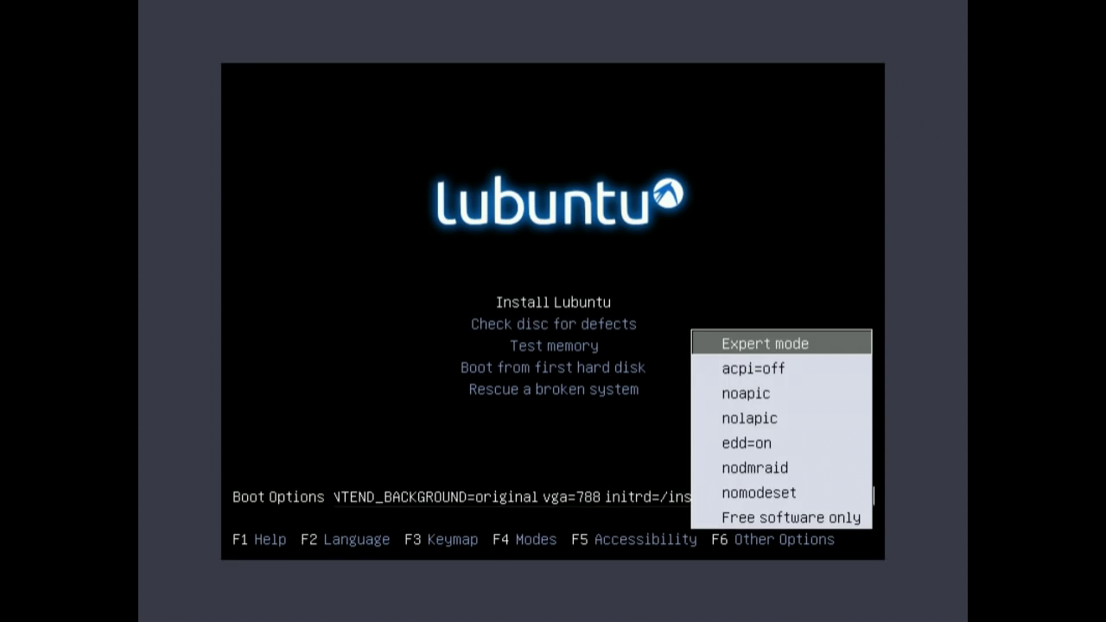
key(Escape)
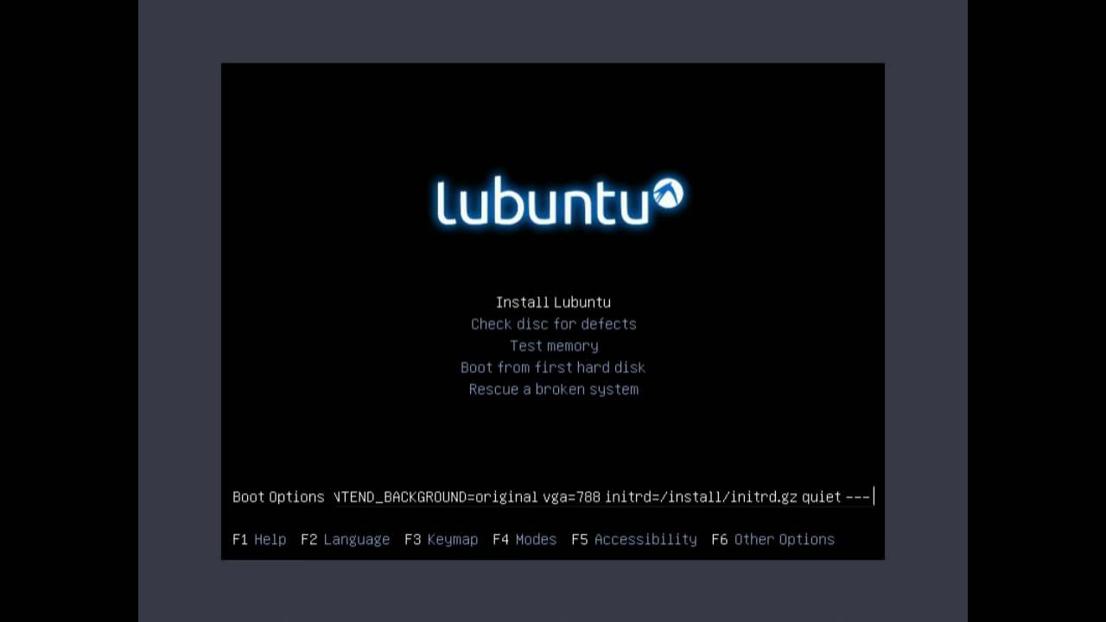
key(F3)
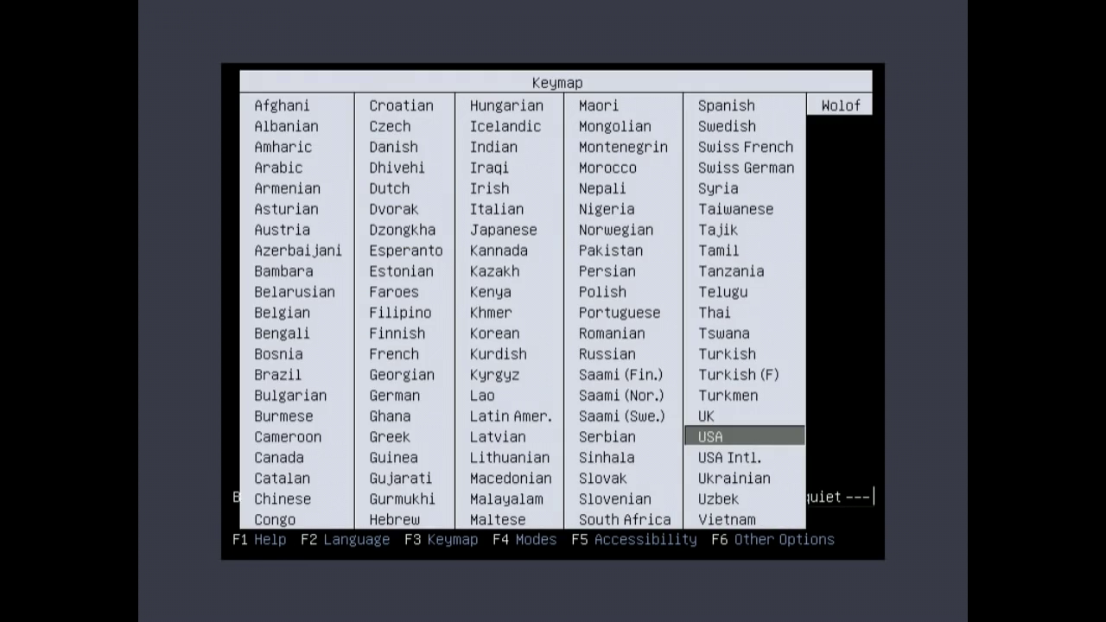
key(Up)
key(Return)
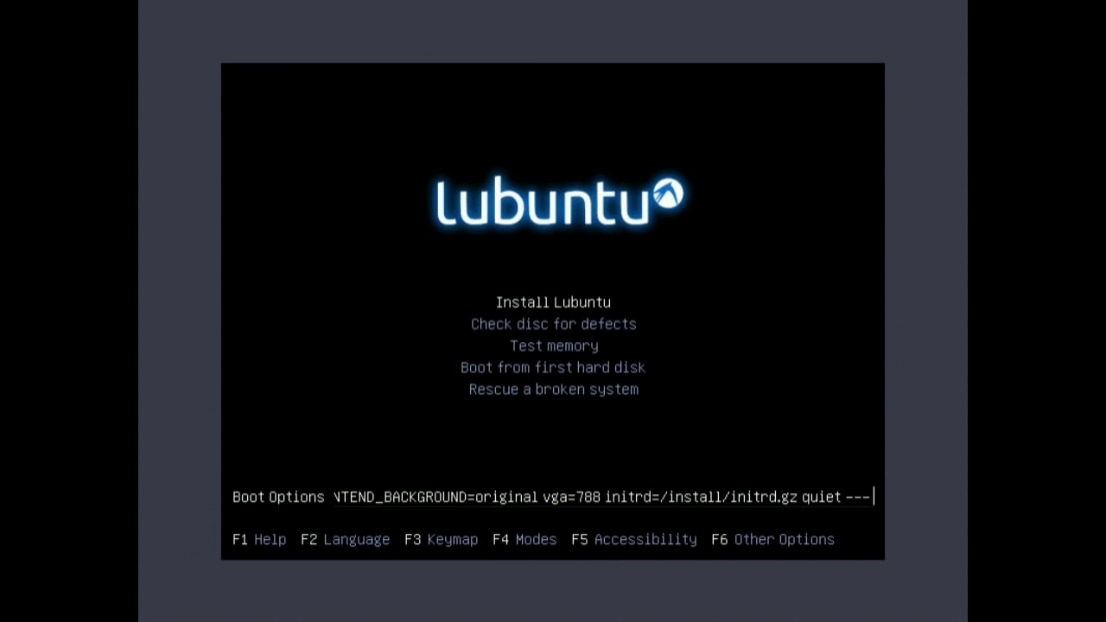
Step: Check the F4 mode choices keeping Normal, ending on the Install Lubuntu entry
key(F4)
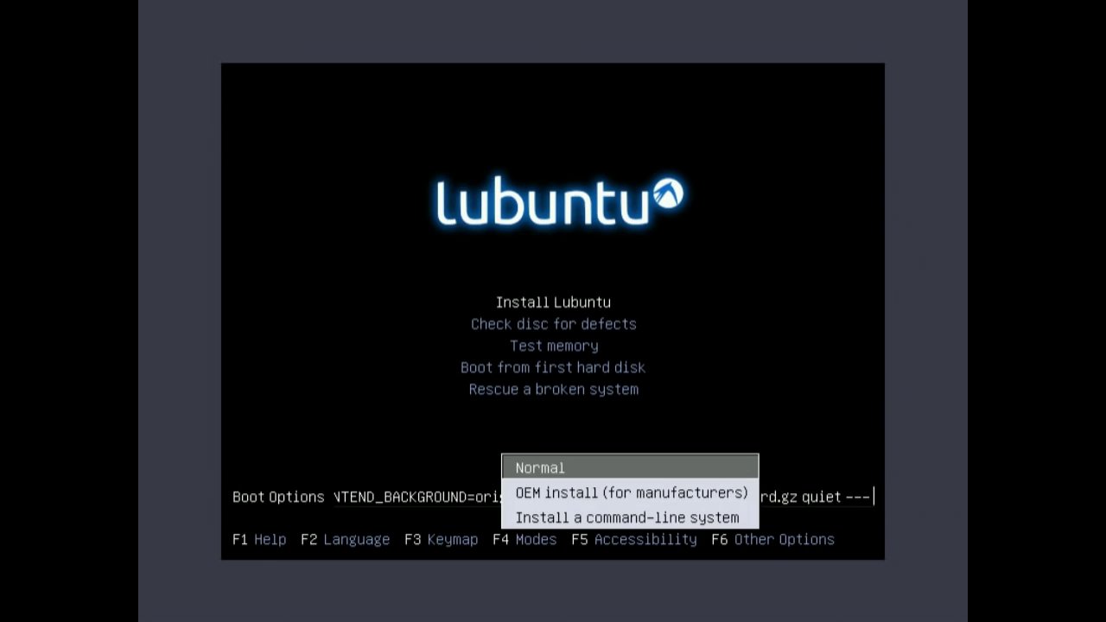
key(Return)
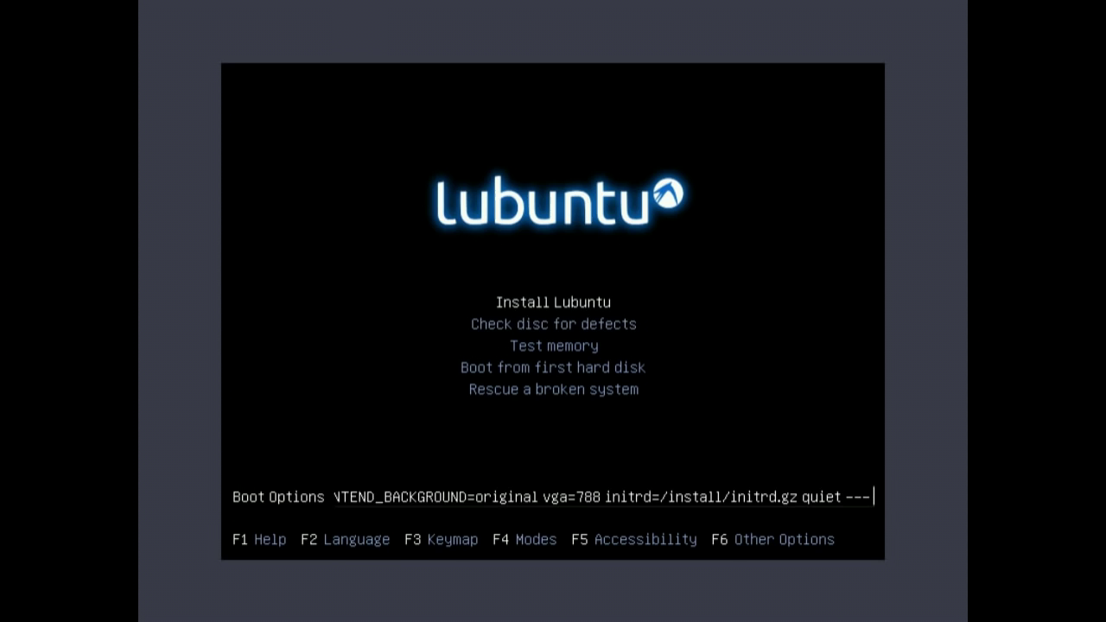
key(Down)
key(Up)
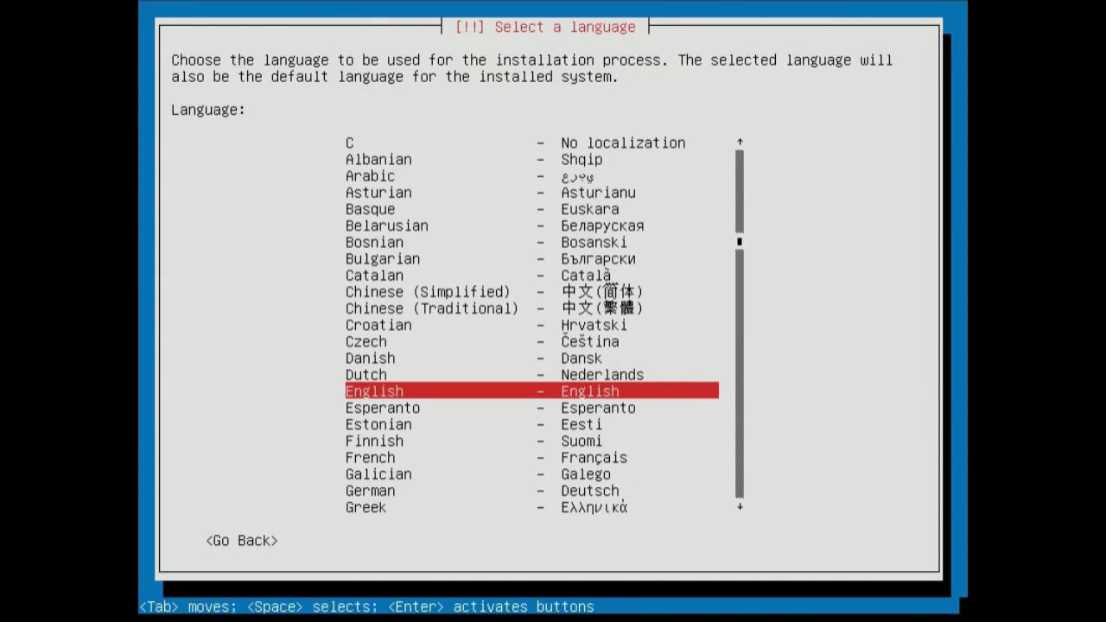
Step: Accept English as the installation language and proceed to the hostname prompt
key(Return)
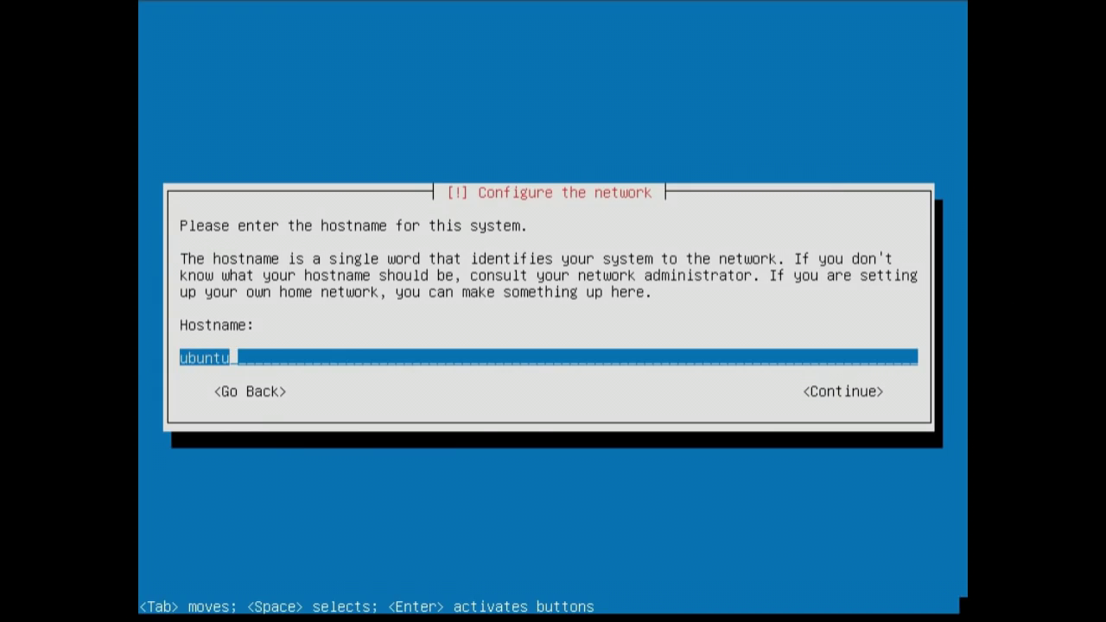
Step: Clear the default hostname, enter the user's full name and accept the suggested username
key(BackSpace)
key(BackSpace)
key(BackSpace)
key(BackSpace)
key(BackSpace)
key(BackSpace)
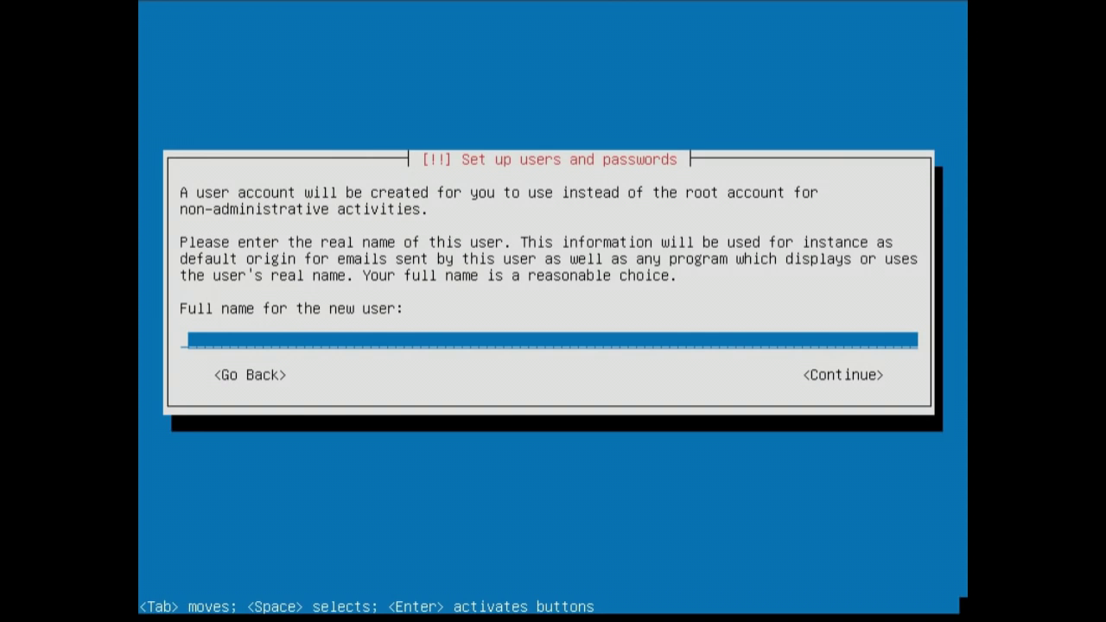
text(vm)
key(Return)
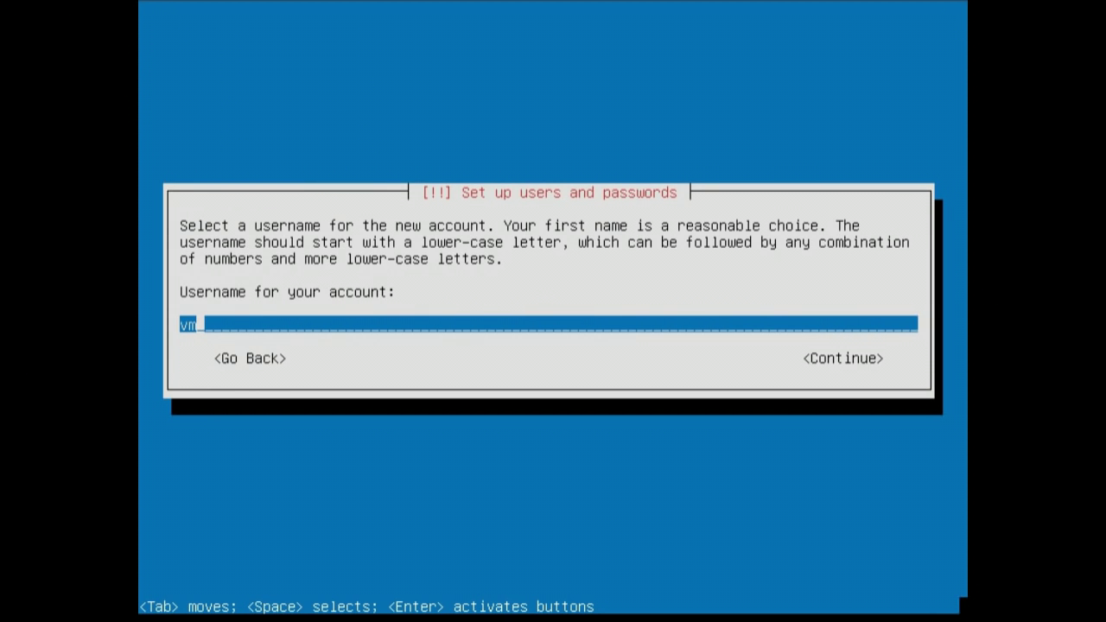
key(Return)
Step: Type and re-enter the account password, agreeing to use the weak password
text(vm)
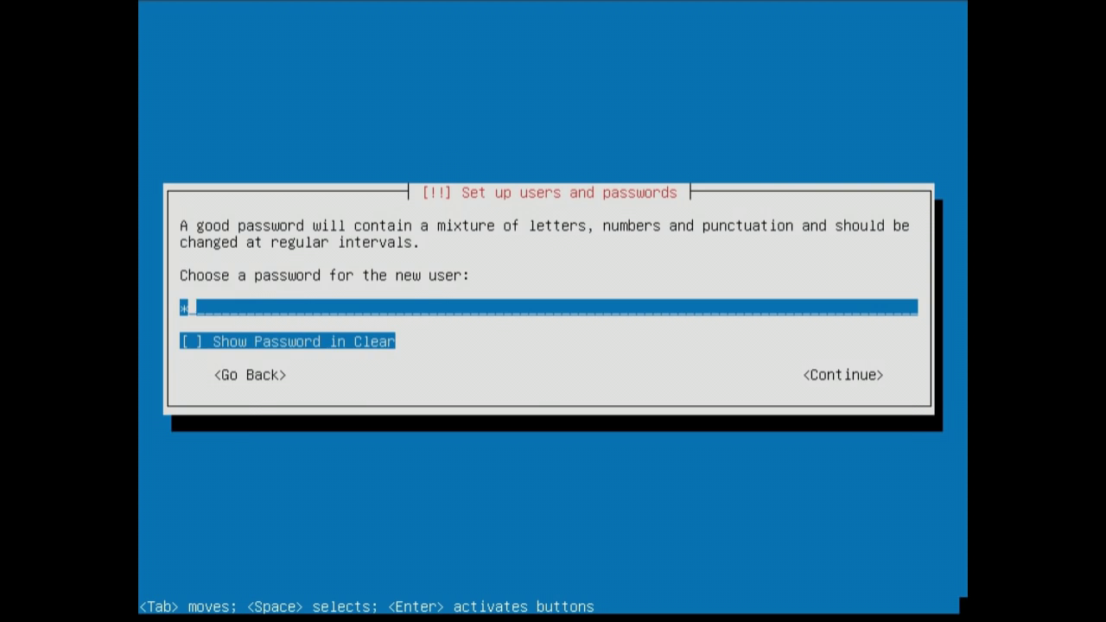
key(Return)
text(vm)
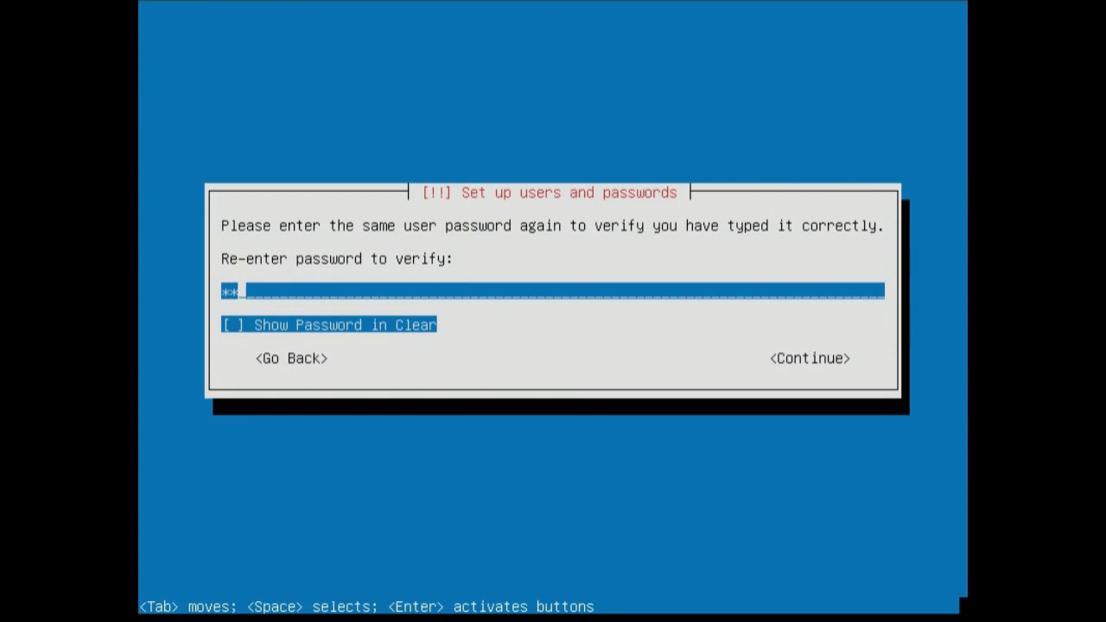
key(Return)
key(Left)
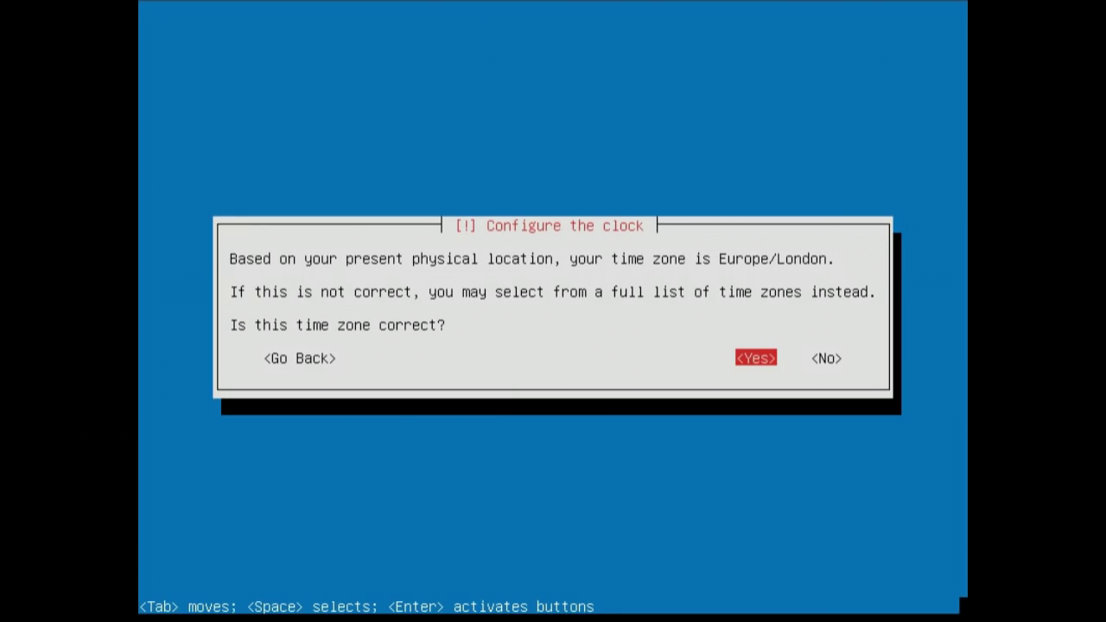
Step: Accept Europe/London as the time zone and agree to unmount the in-use /dev/sda partitions
key(Return)
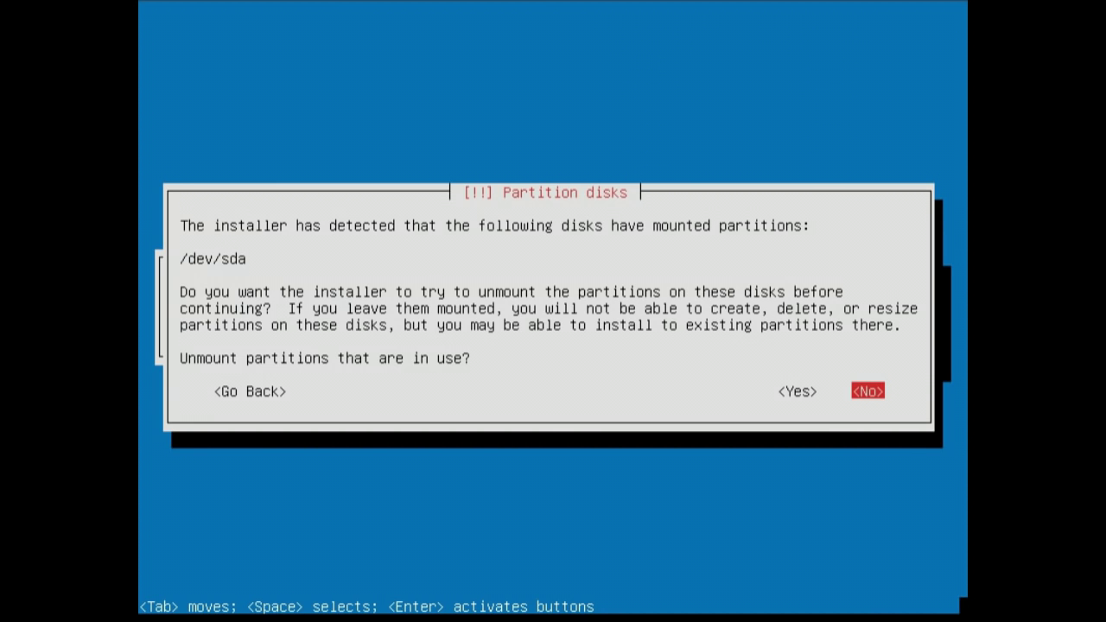
key(Left)
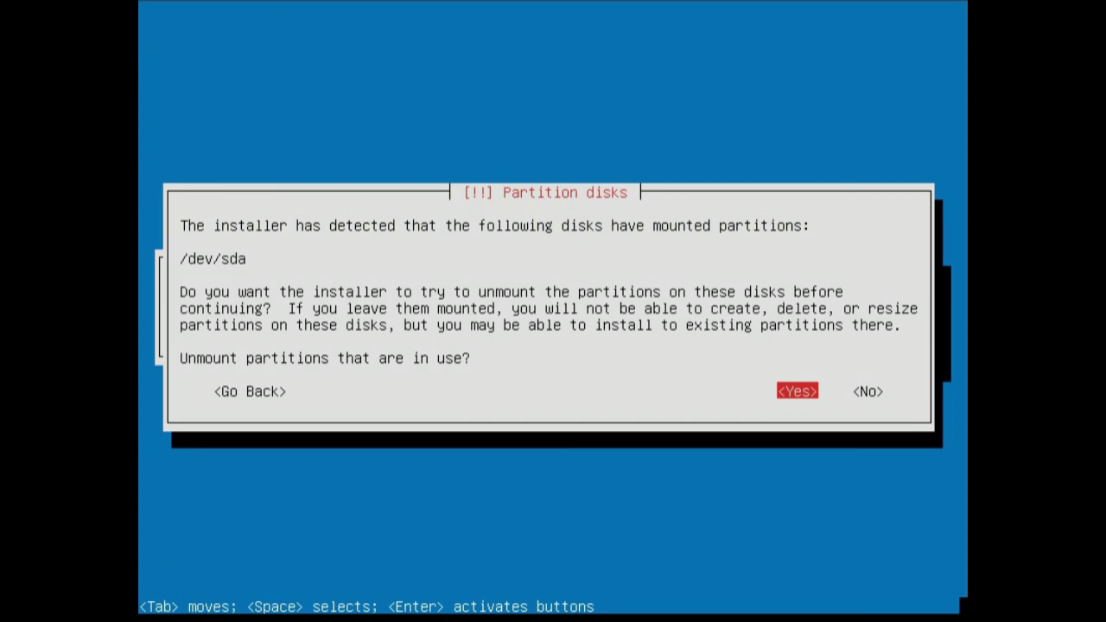
key(Return)
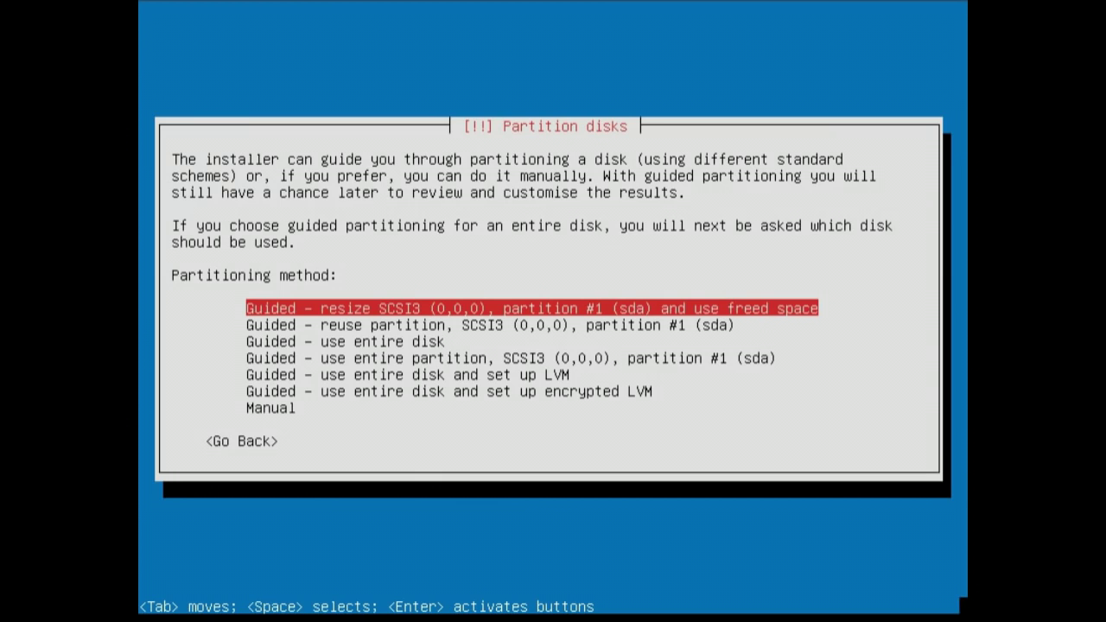
Step: Look over the guided, LVM and resize partitioning methods and select 'Guided – use entire disk'
key(Down)
key(Down)
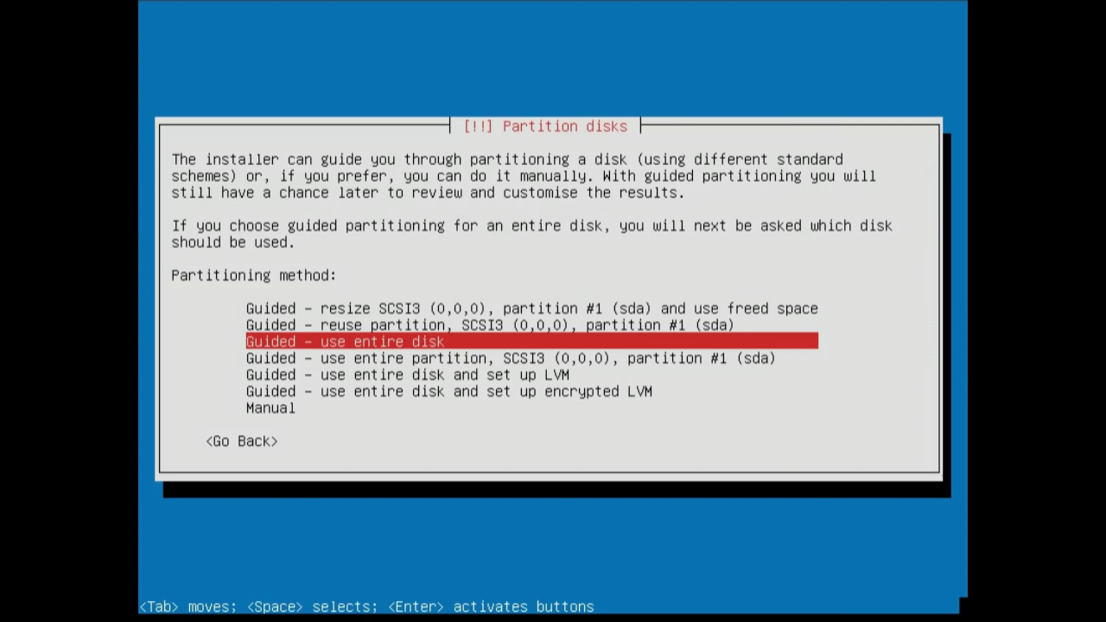
key(Down)
key(Down)
key(Down)
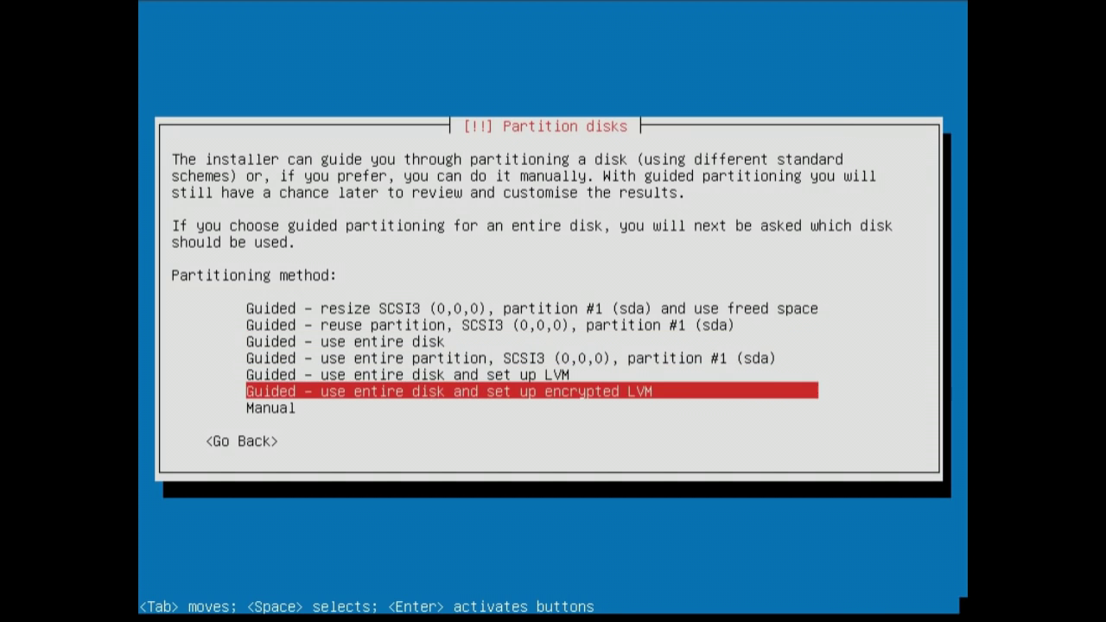
key(Up)
key(Up)
key(Up)
key(Up)
key(Up)
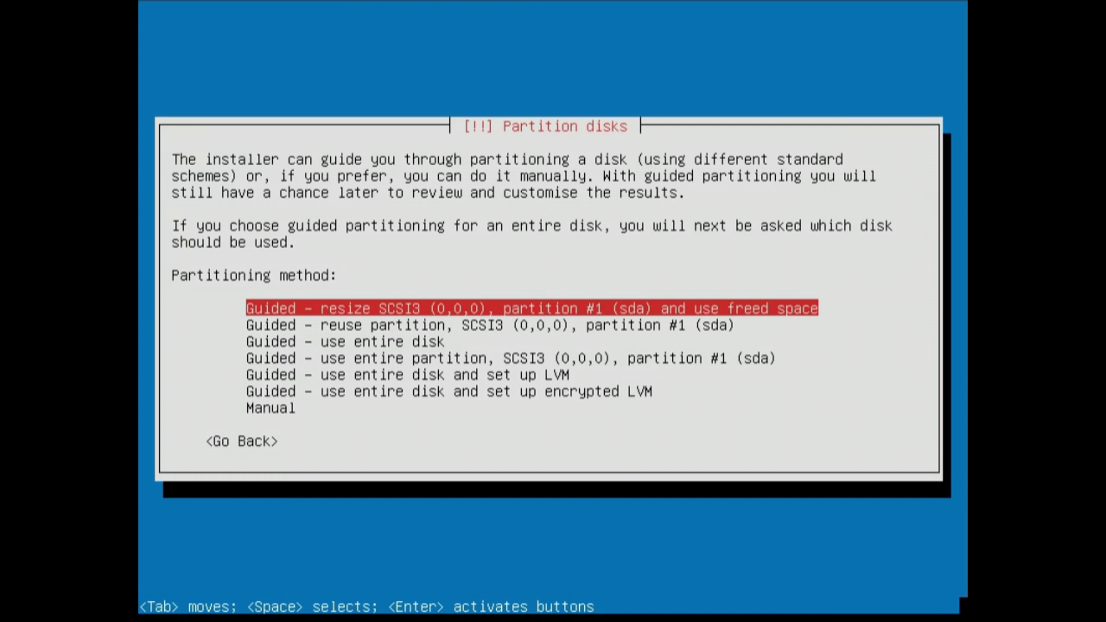
key(Down)
key(Down)
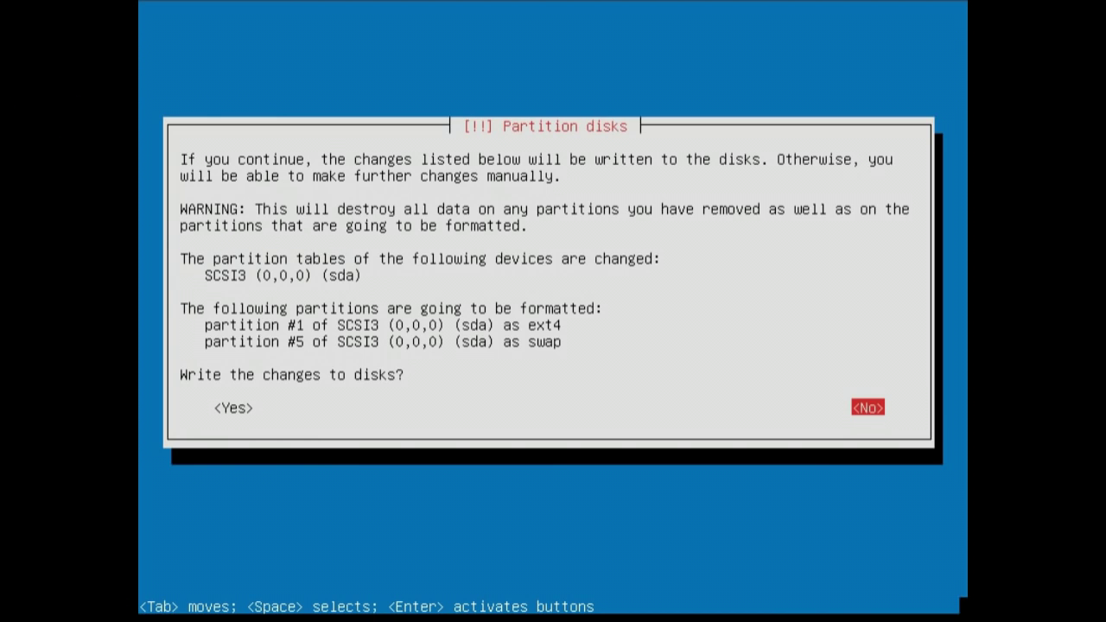
Step: Write the partition changes to disk (sda #1 as ext4, #5 as swap) and let the base system install
key(Tab)
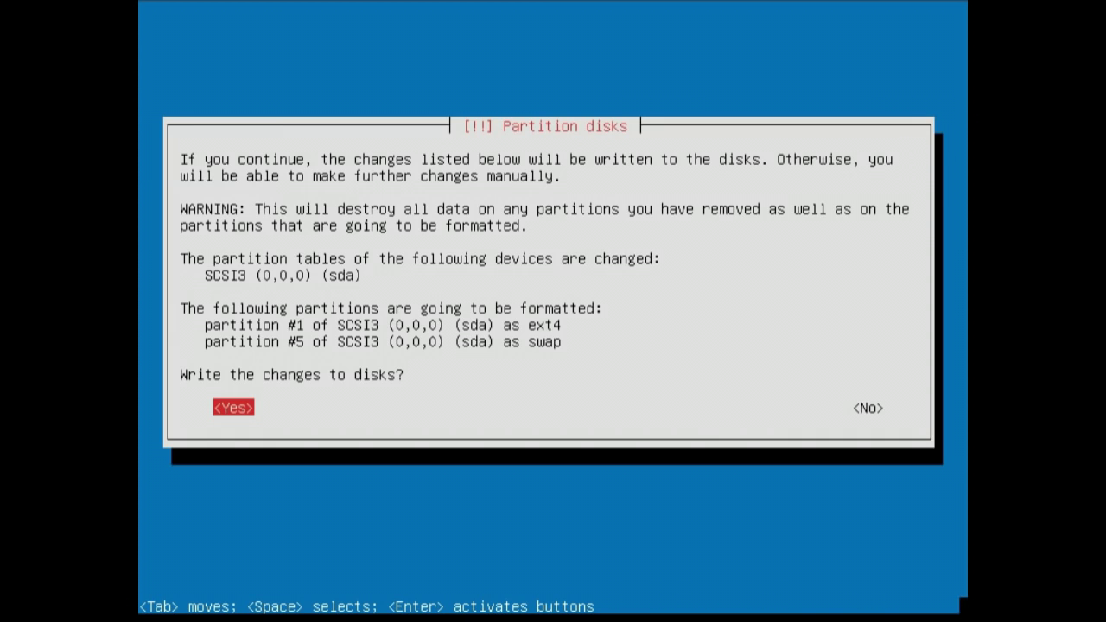
key(Return)
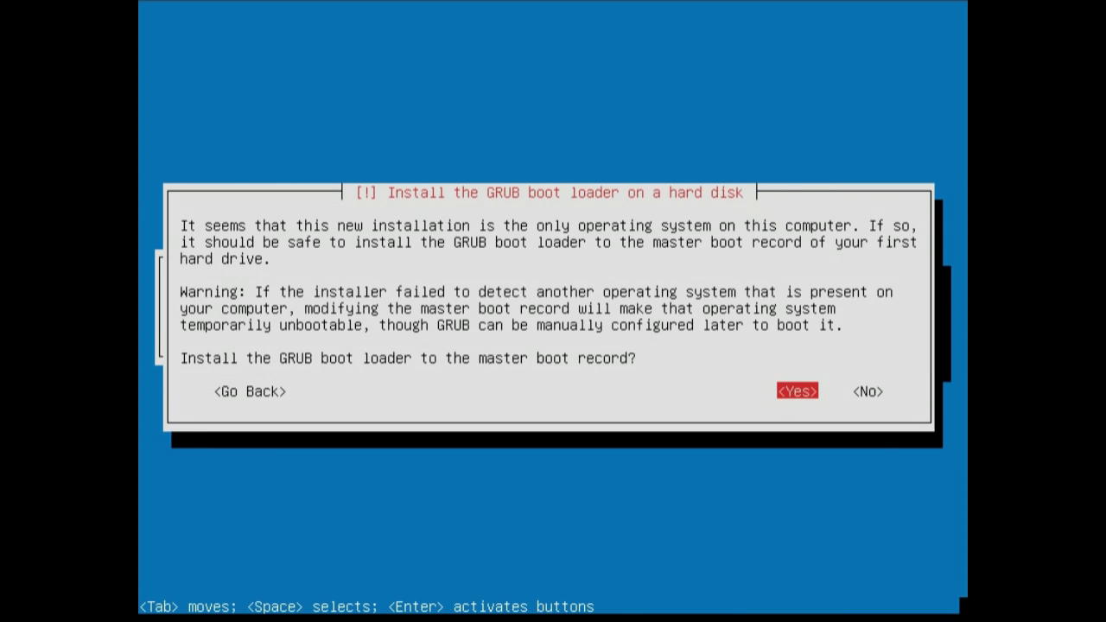
Step: Install GRUB to the master boot record of /dev/sda and keep the system clock on UTC
key(Return)
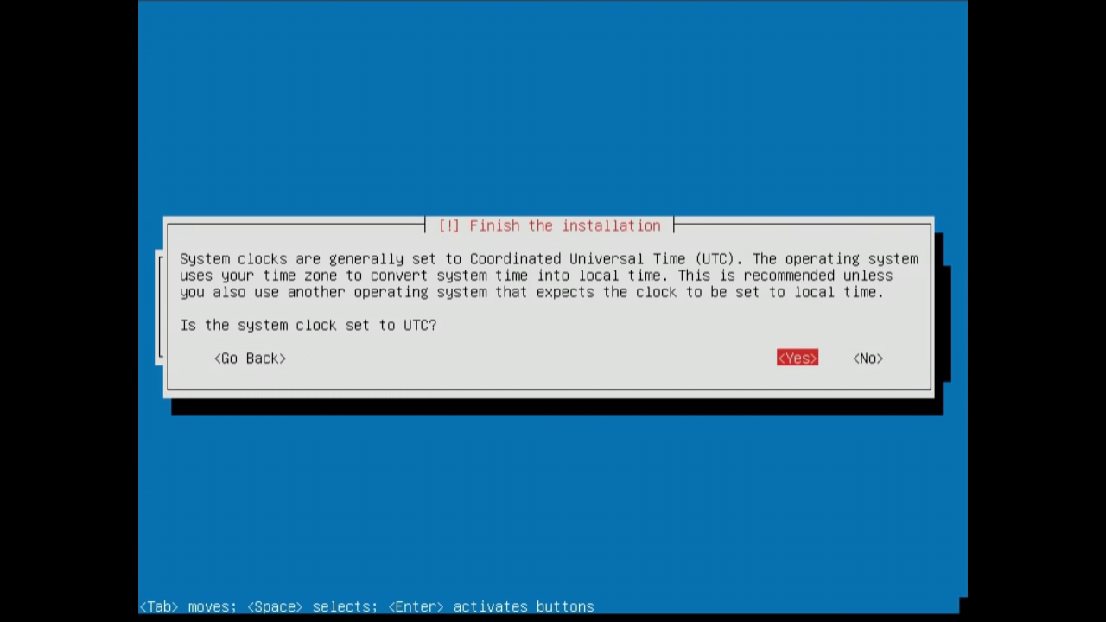
key(Return)
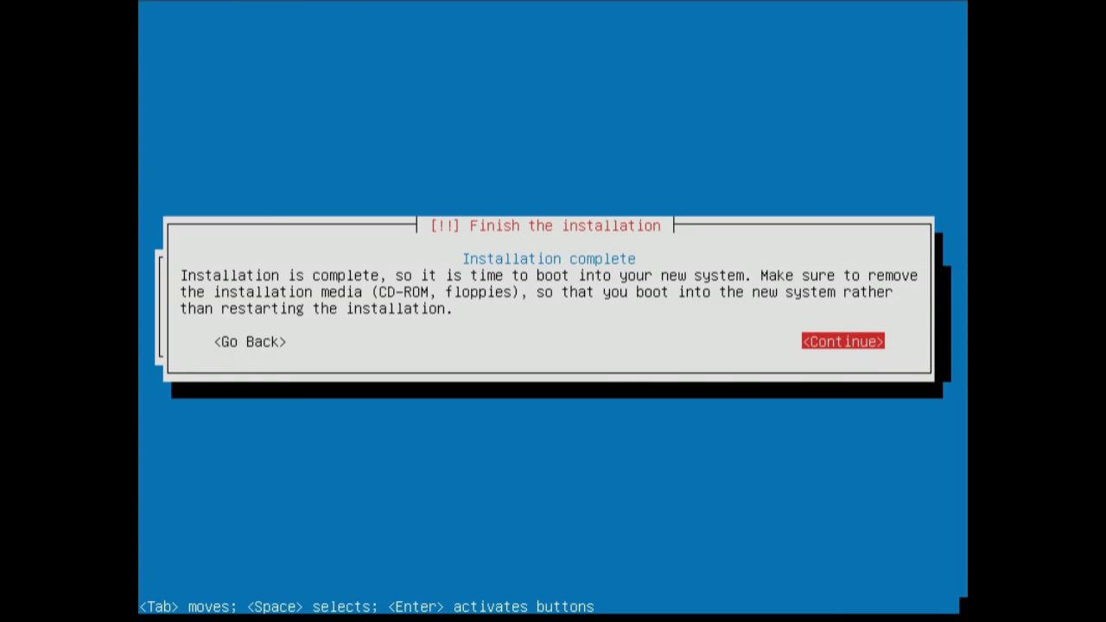
Step: Continue past Installation complete and reboot into the new LXDE desktop
key(Return)
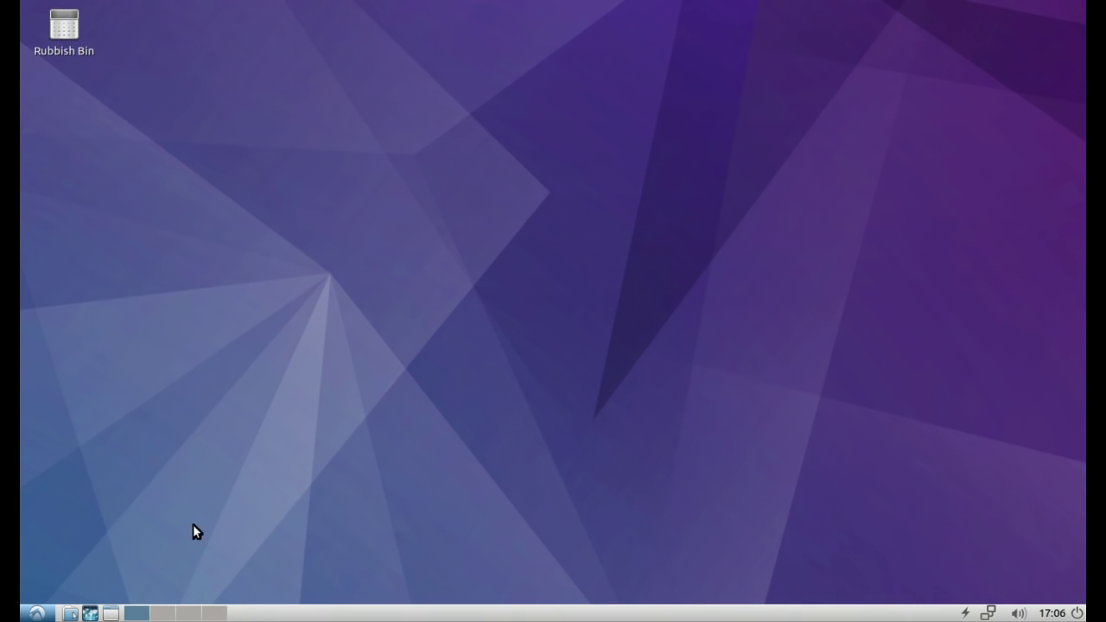
click(37, 613)
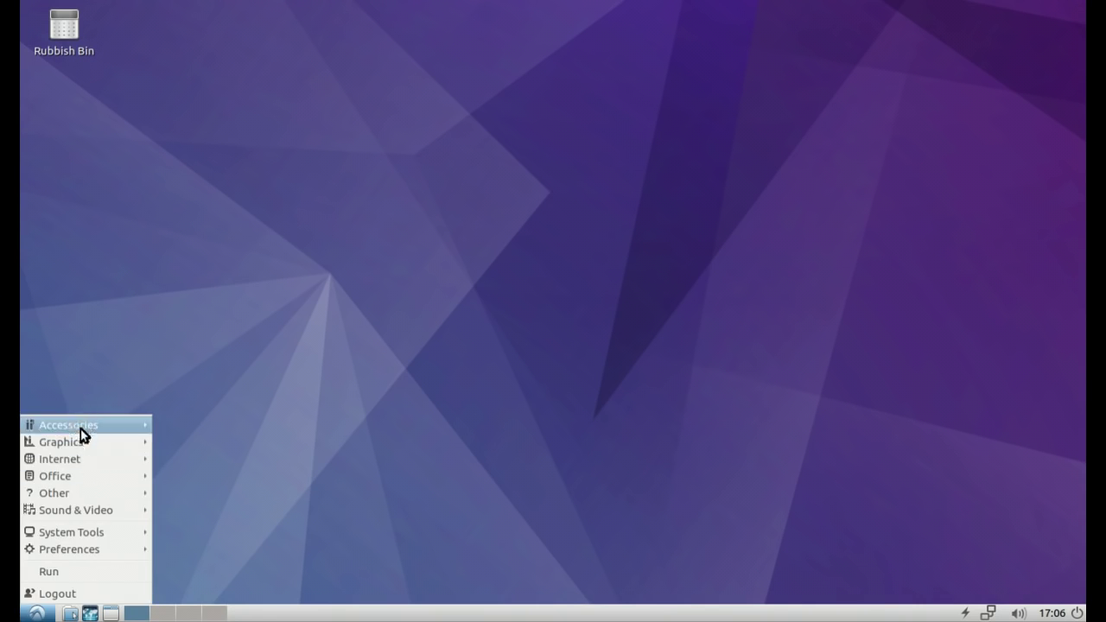
mouse_move(101, 475)
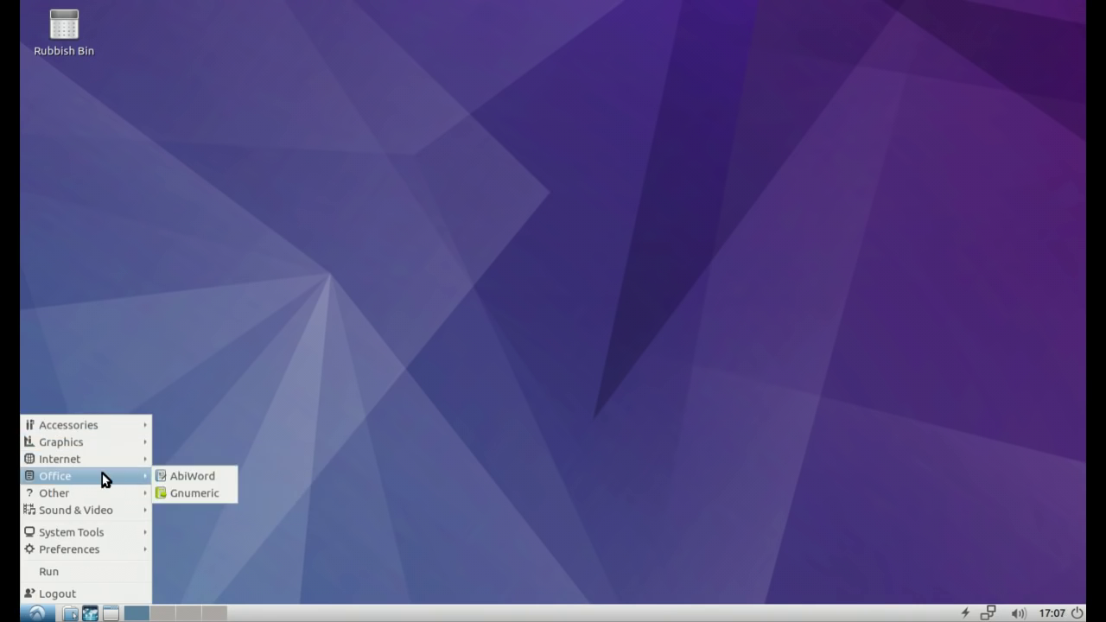
click(480, 370)
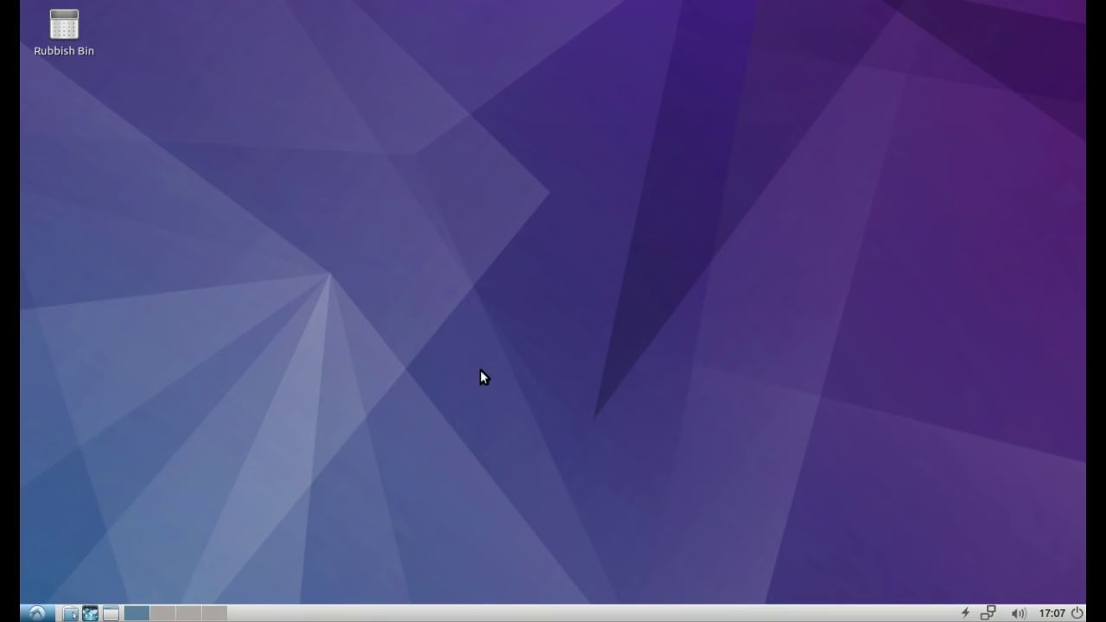